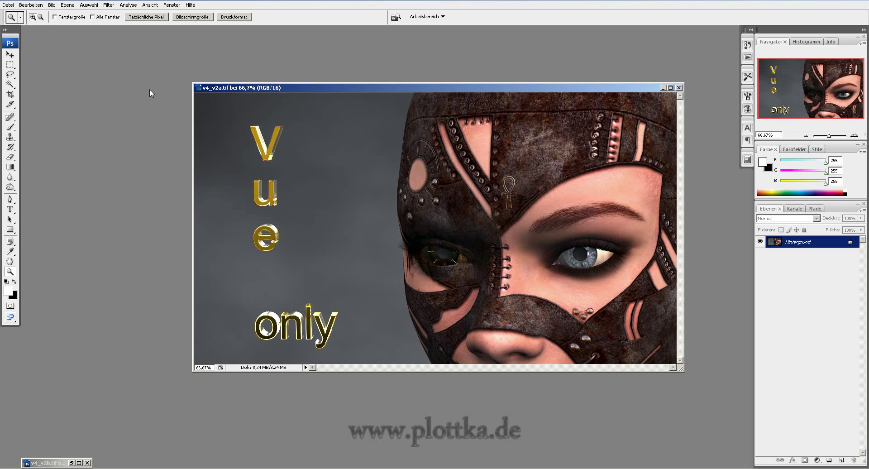
- Add a Levels adjustment layer, try Auto tonal correction, then cancel it
{"action": "left_click", "coordinate": [70, 5]}
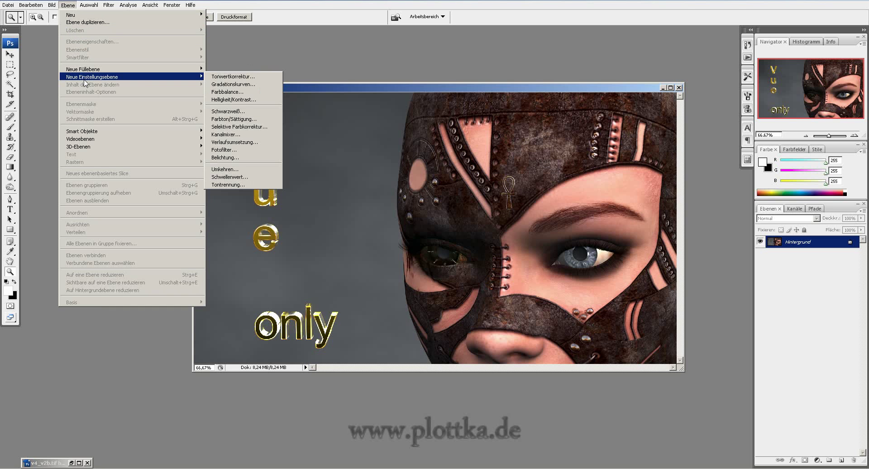
{"action": "left_click", "coordinate": [222, 85]}
{"action": "left_click", "coordinate": [527, 146]}
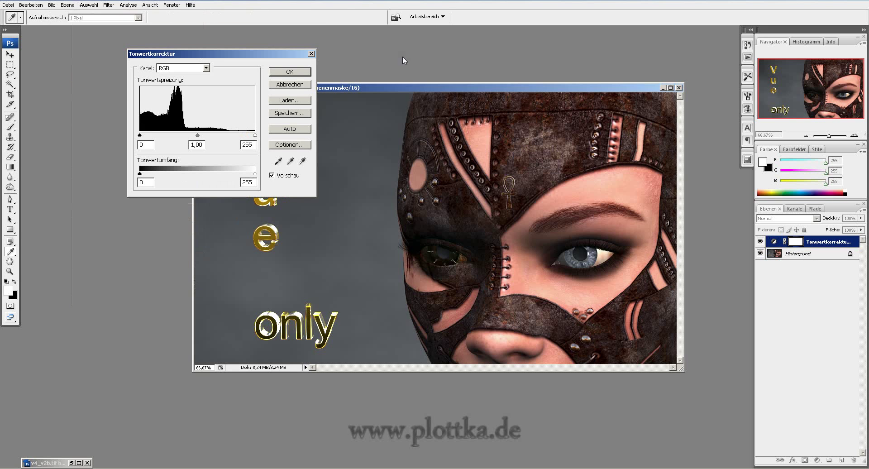
{"action": "left_click", "coordinate": [301, 130]}
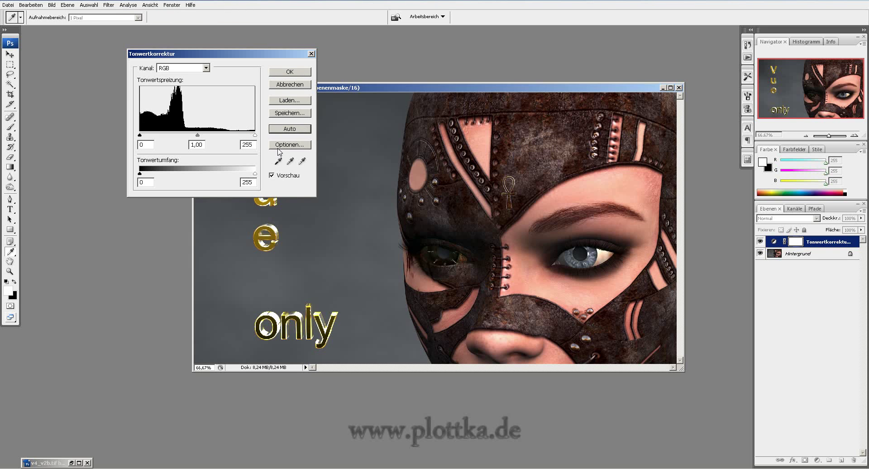
{"action": "left_click", "coordinate": [311, 54]}
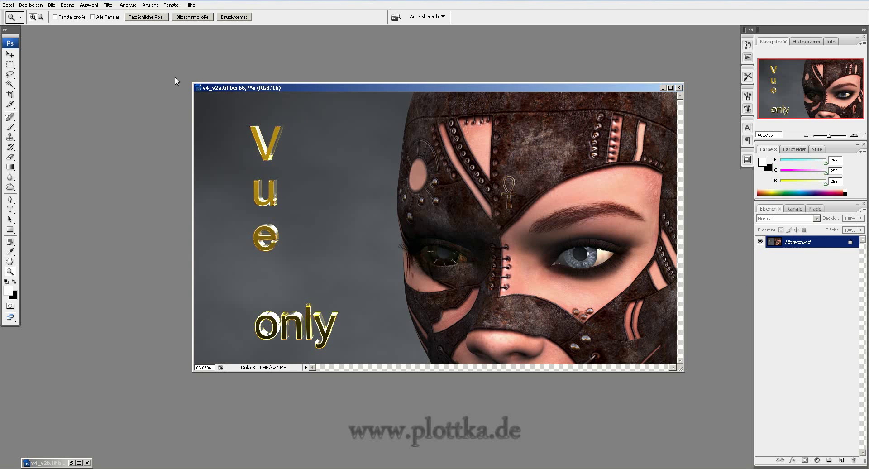
- Add a new Levels adjustment layer, accept it, and flatten it into the background
{"action": "left_click", "coordinate": [68, 5]}
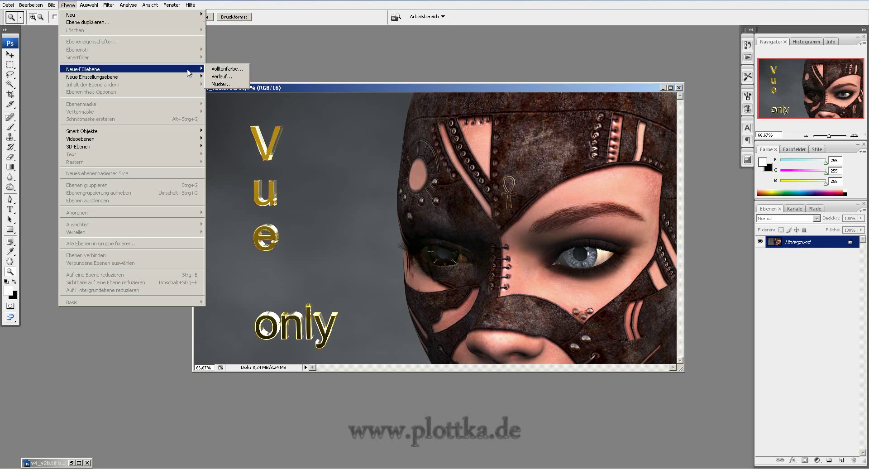
{"action": "mouse_move", "coordinate": [109, 77]}
{"action": "left_click", "coordinate": [220, 77]}
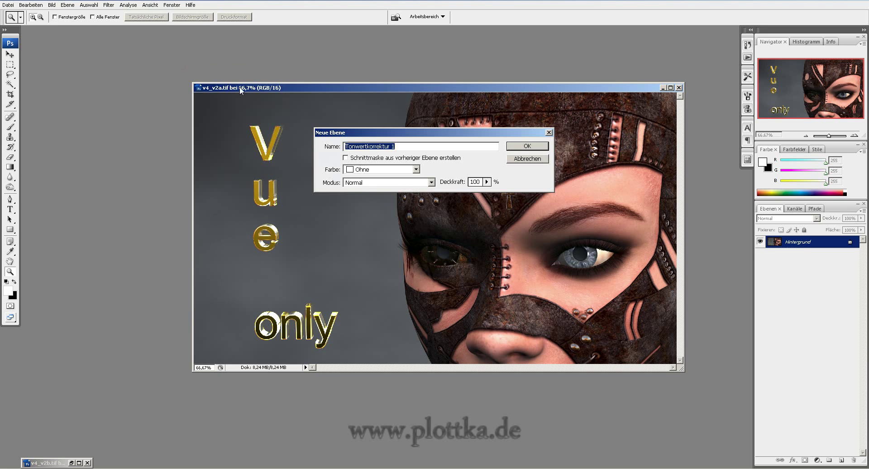
{"action": "left_click", "coordinate": [519, 147]}
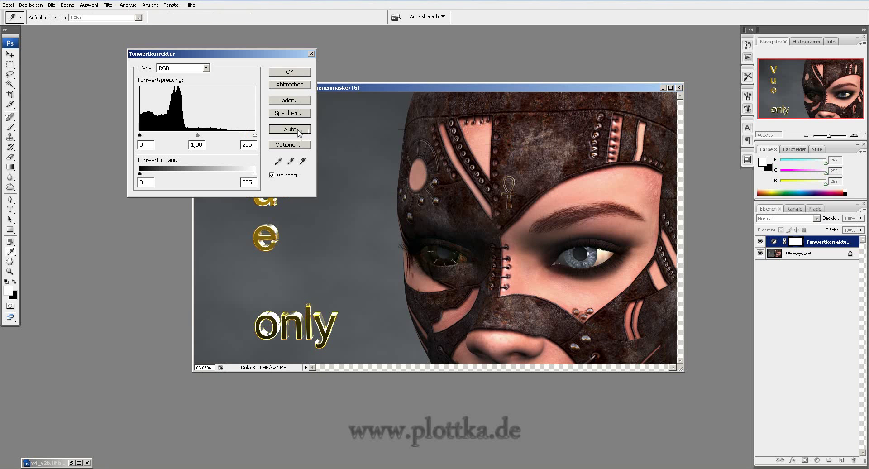
{"action": "left_click", "coordinate": [296, 73]}
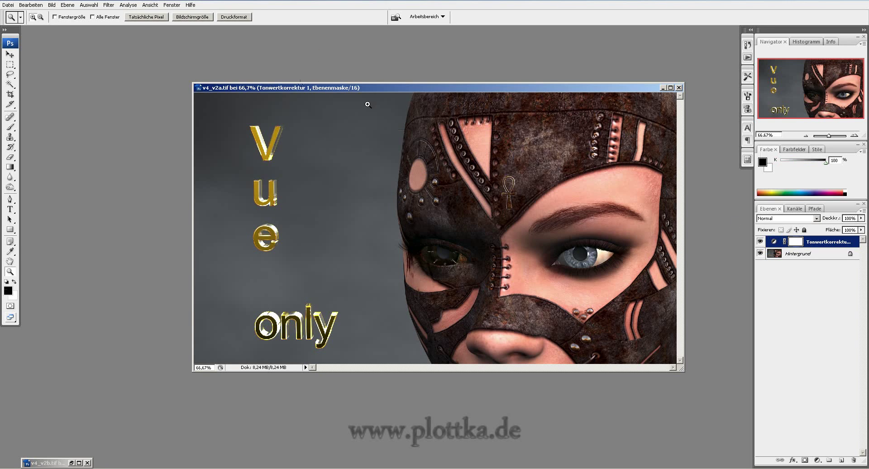
{"action": "right_click", "coordinate": [820, 245]}
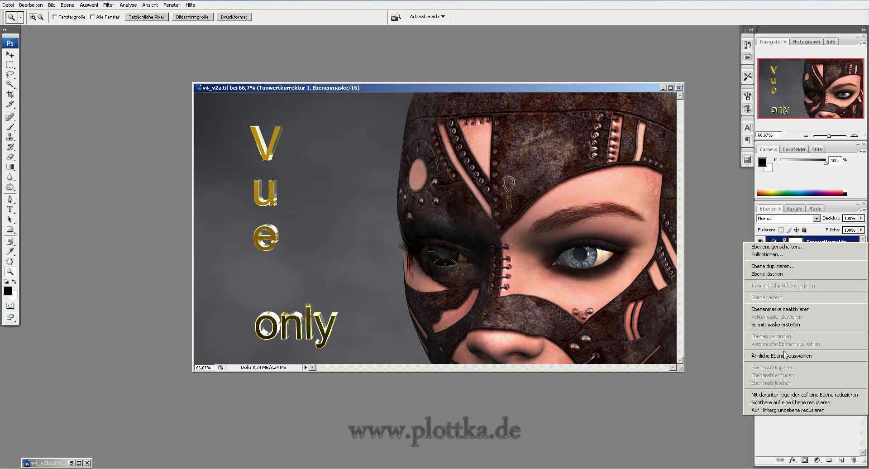
{"action": "left_click", "coordinate": [778, 408]}
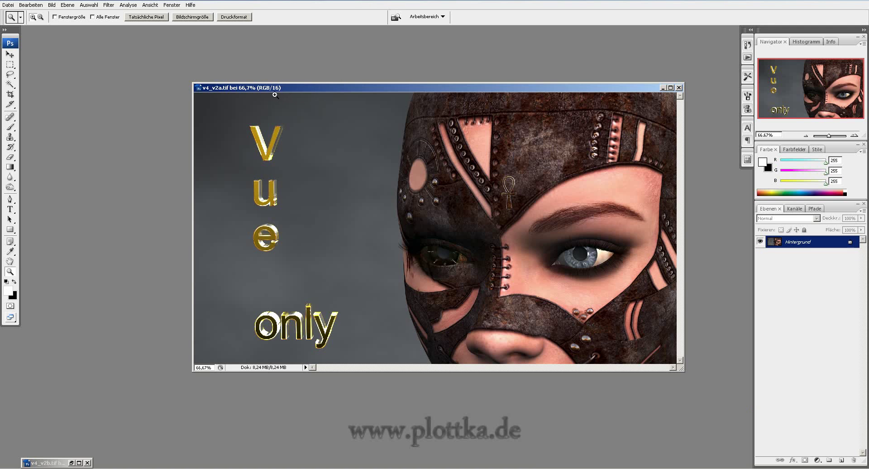
- Convert the 16-bit portrait from RGB to Lab colour mode
{"action": "left_click", "coordinate": [51, 5]}
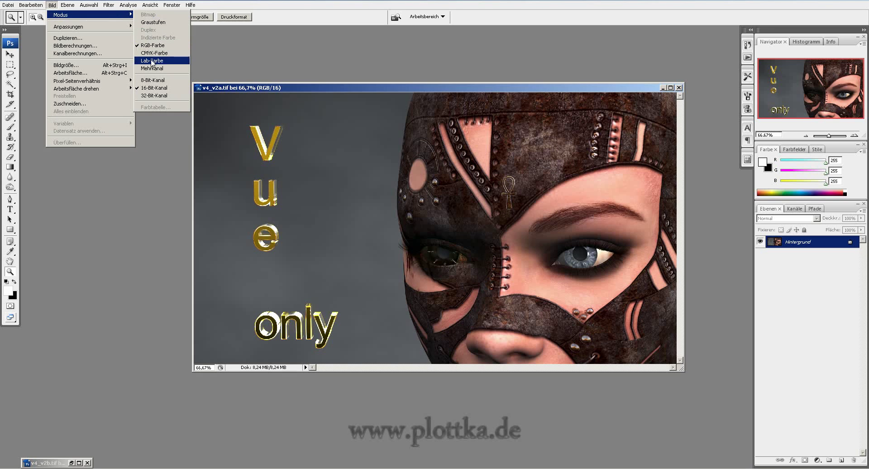
{"action": "left_click", "coordinate": [151, 60]}
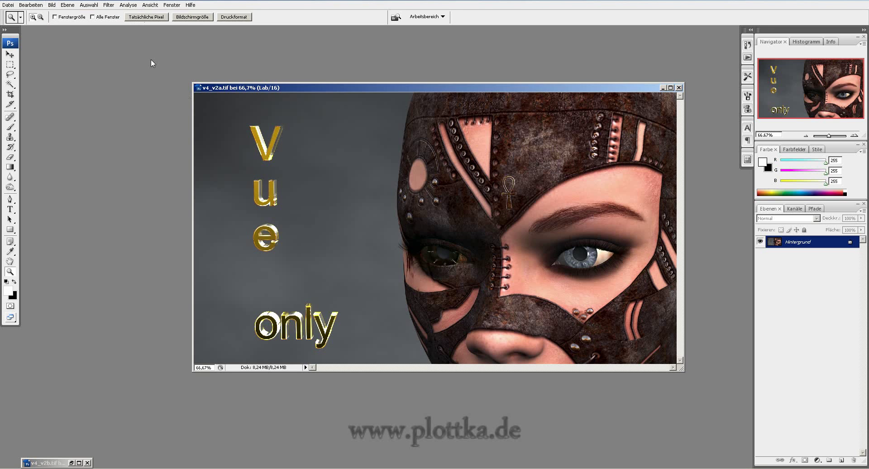
{"action": "left_click", "coordinate": [68, 5]}
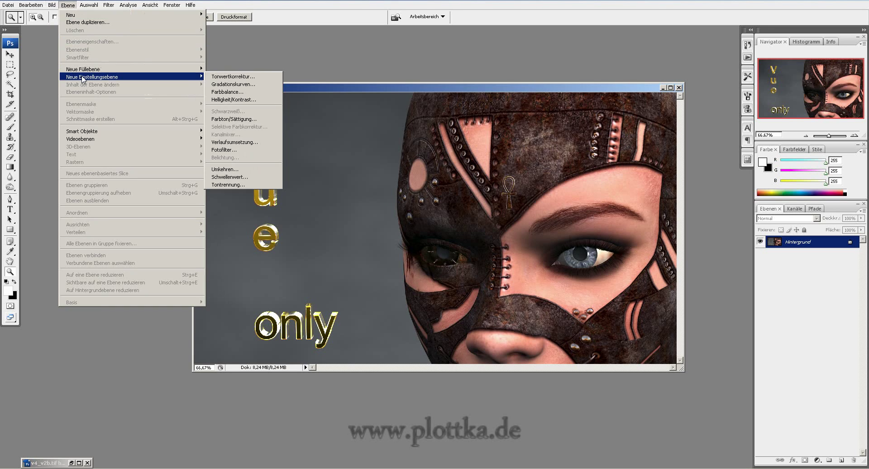
{"action": "mouse_move", "coordinate": [91, 77]}
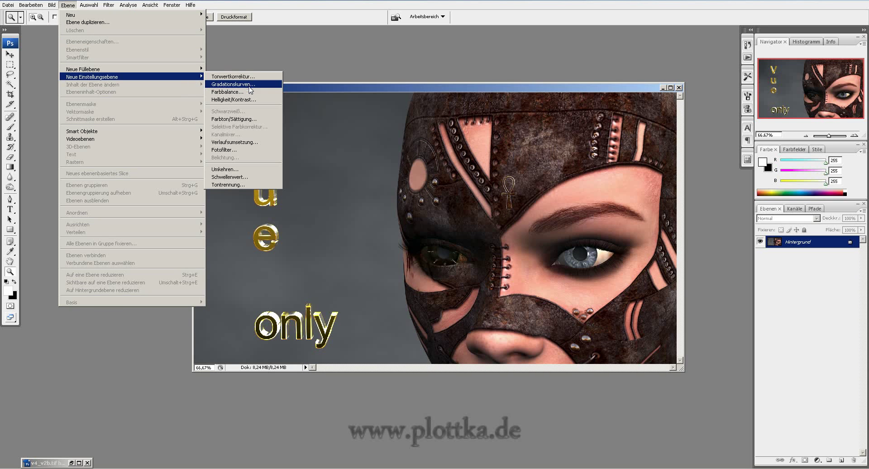
- Create Curves layer Kurven 1 with a gentle Lightness S-curve: darker shadows, slightly lifted highlights
{"action": "left_click", "coordinate": [251, 85]}
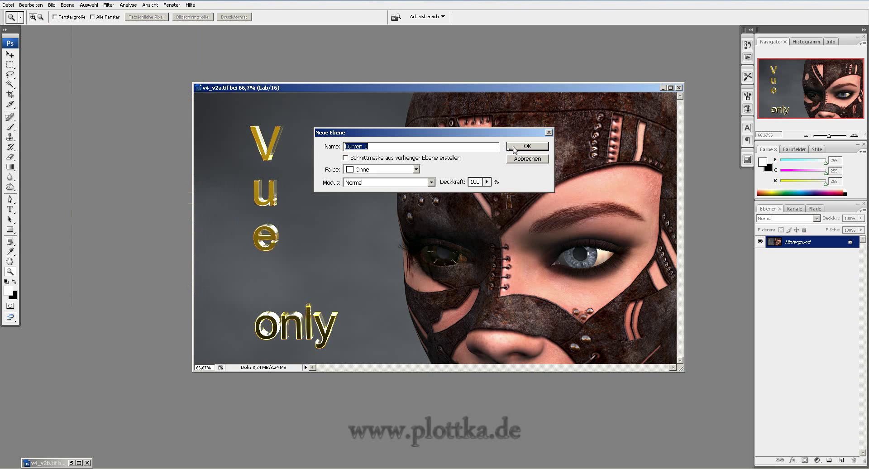
{"action": "left_click", "coordinate": [527, 146]}
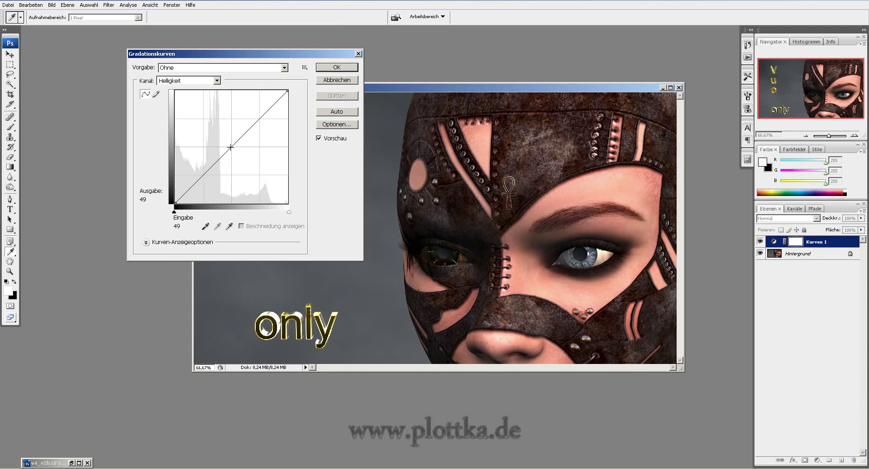
{"action": "left_click", "coordinate": [230, 147]}
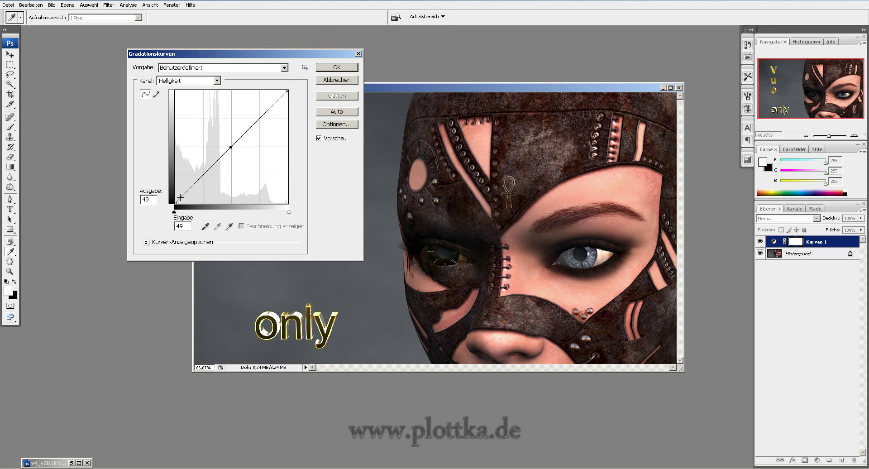
{"action": "left_click_drag", "start_coordinate": [193, 184], "coordinate": [224, 208]}
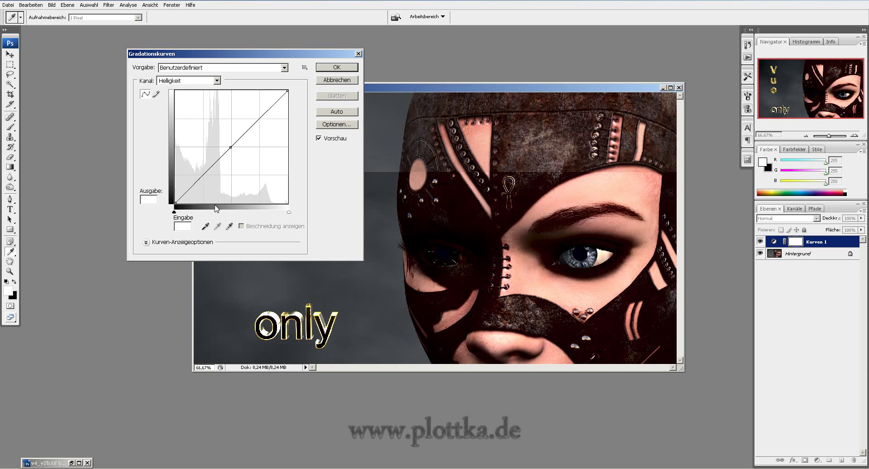
{"action": "left_click", "coordinate": [220, 201]}
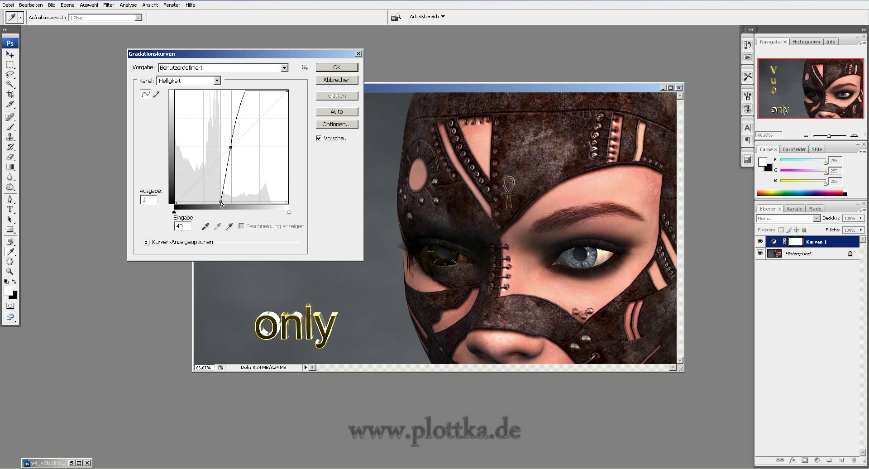
{"action": "left_click_drag", "start_coordinate": [220, 201], "coordinate": [182, 126]}
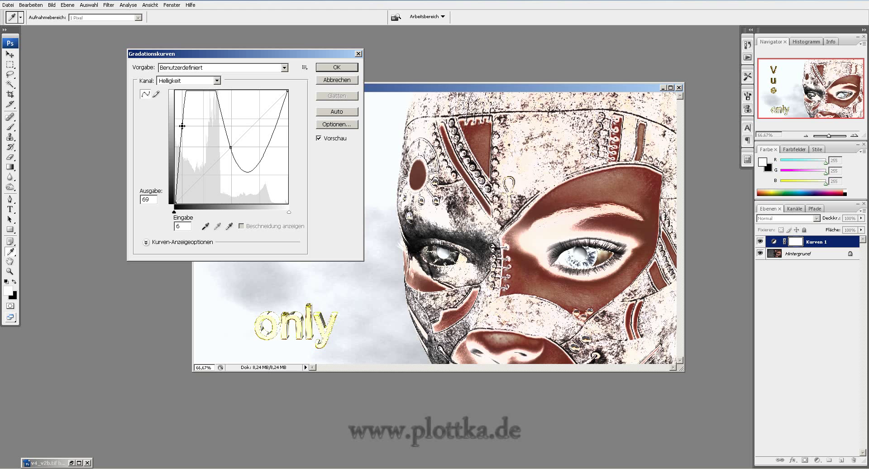
{"action": "left_click_drag", "start_coordinate": [182, 126], "coordinate": [206, 176]}
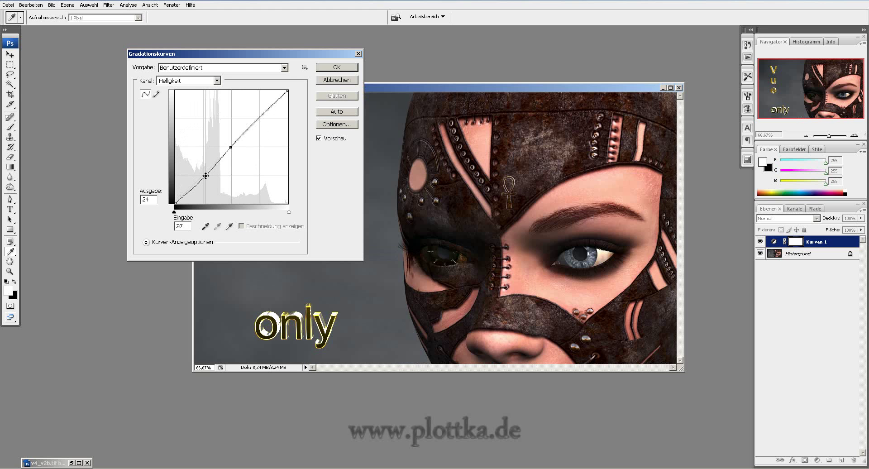
{"action": "left_click_drag", "start_coordinate": [270, 106], "coordinate": [269, 105]}
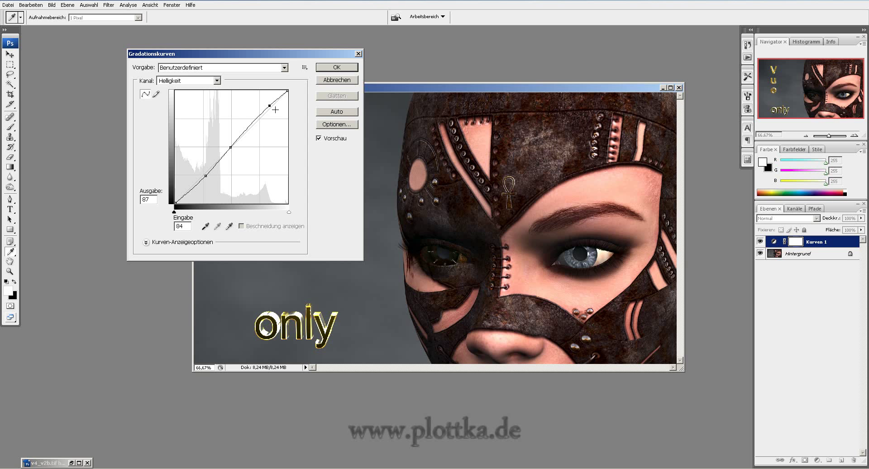
- Shape the a-channel curve into an S with centre, lower and upper points for stronger pinks
{"action": "left_click", "coordinate": [216, 80]}
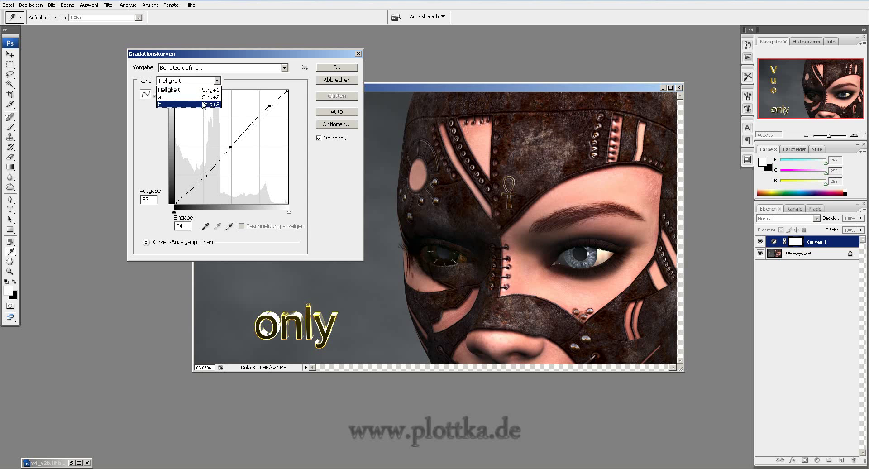
{"action": "left_click", "coordinate": [200, 97]}
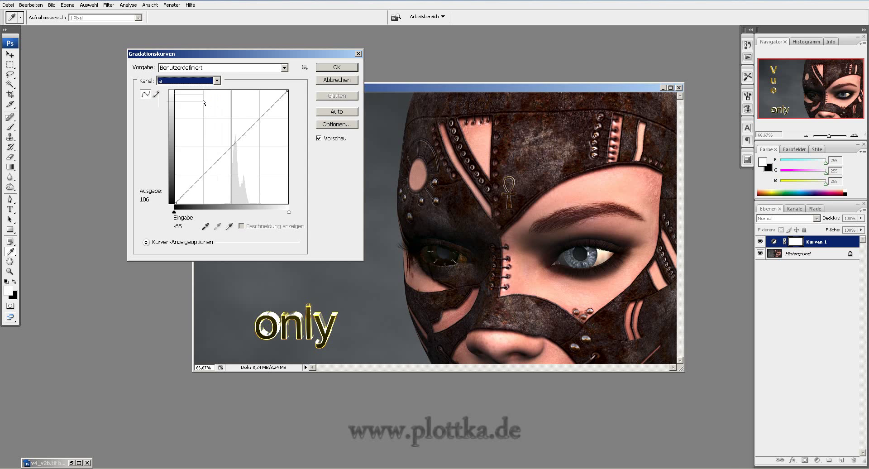
{"action": "left_click", "coordinate": [231, 147]}
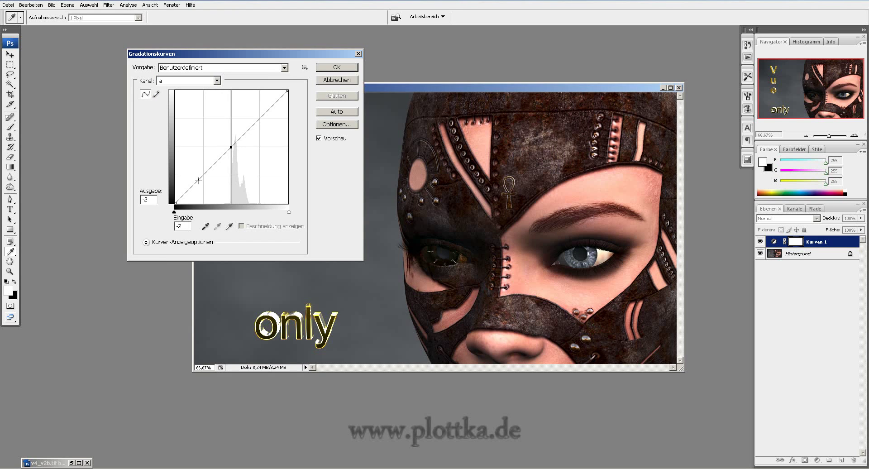
{"action": "left_click_drag", "start_coordinate": [197, 180], "coordinate": [224, 204]}
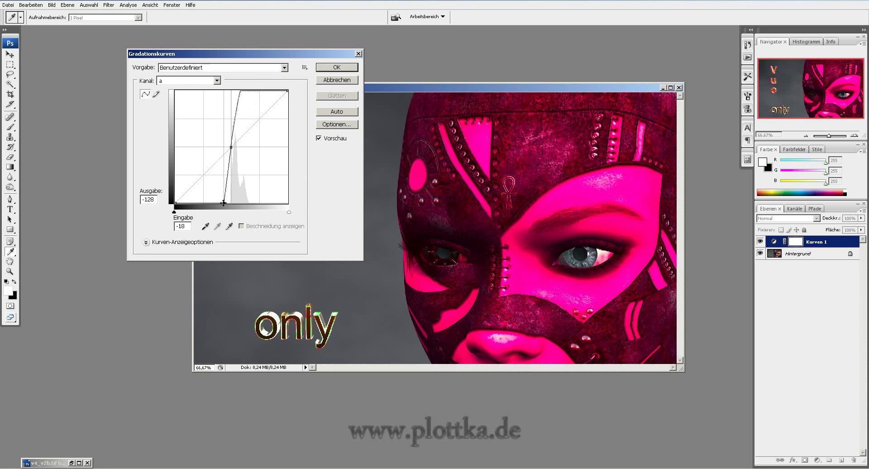
{"action": "left_click_drag", "start_coordinate": [224, 204], "coordinate": [203, 189]}
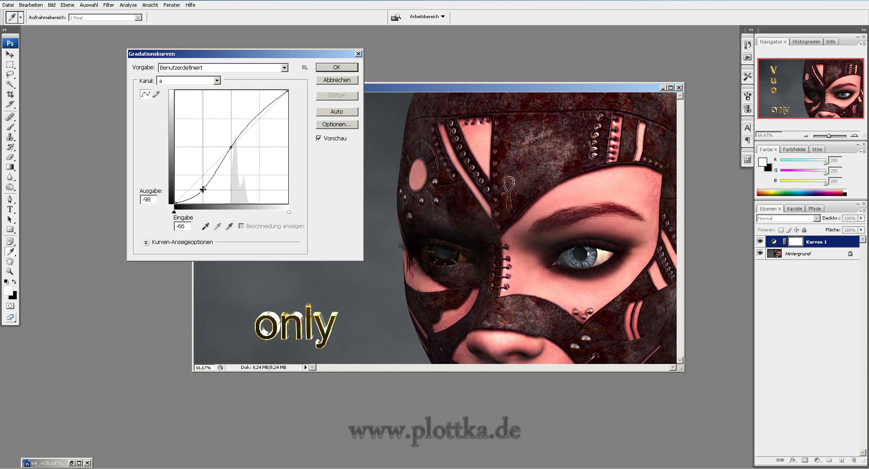
{"action": "mouse_move", "coordinate": [260, 111]}
{"action": "left_mouse_down"}
{"action": "mouse_move", "coordinate": [279, 125]}
{"action": "mouse_move", "coordinate": [265, 104]}
{"action": "left_mouse_up"}
- Bend the b-channel curve into an S, lower point about -90 in / -63 out, for pinker skin
{"action": "left_click", "coordinate": [216, 80]}
{"action": "left_click", "coordinate": [209, 105]}
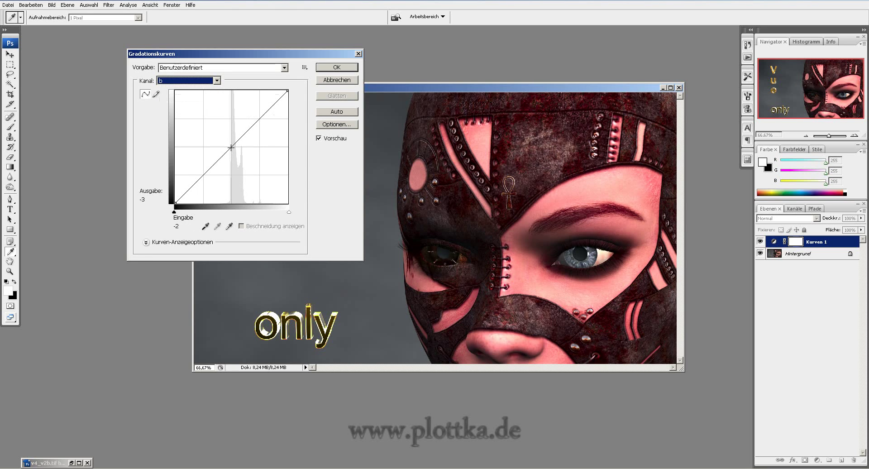
{"action": "left_click", "coordinate": [230, 148]}
{"action": "left_click_drag", "start_coordinate": [199, 182], "coordinate": [187, 143]}
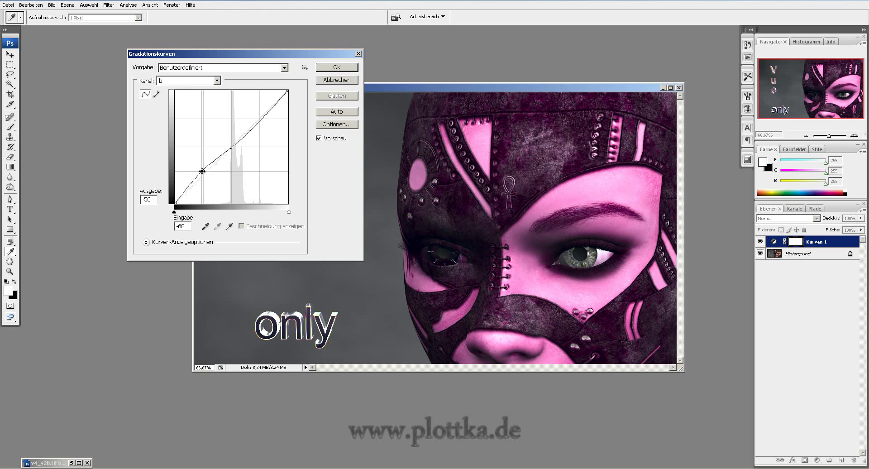
{"action": "left_click_drag", "start_coordinate": [187, 143], "coordinate": [207, 180]}
{"action": "mouse_move", "coordinate": [252, 120]}
{"action": "left_mouse_down"}
{"action": "mouse_move", "coordinate": [276, 134]}
{"action": "mouse_move", "coordinate": [247, 99]}
{"action": "left_mouse_up"}
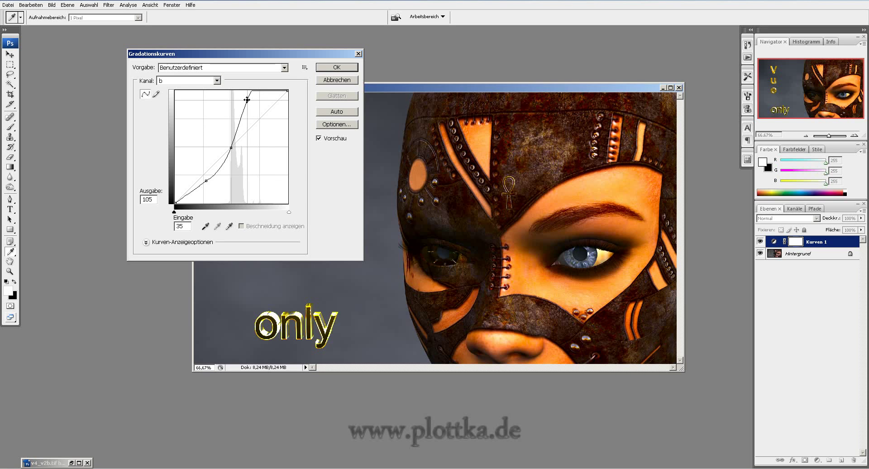
{"action": "left_click_drag", "start_coordinate": [247, 100], "coordinate": [273, 116]}
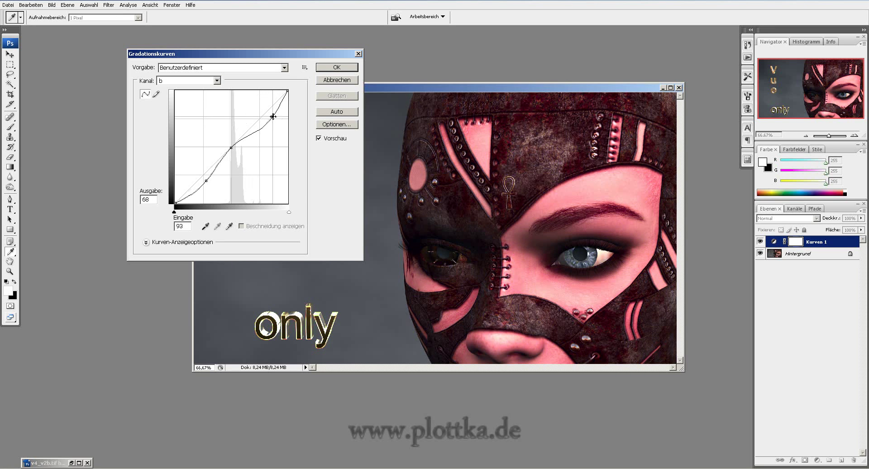
{"action": "left_click_drag", "start_coordinate": [273, 117], "coordinate": [271, 114]}
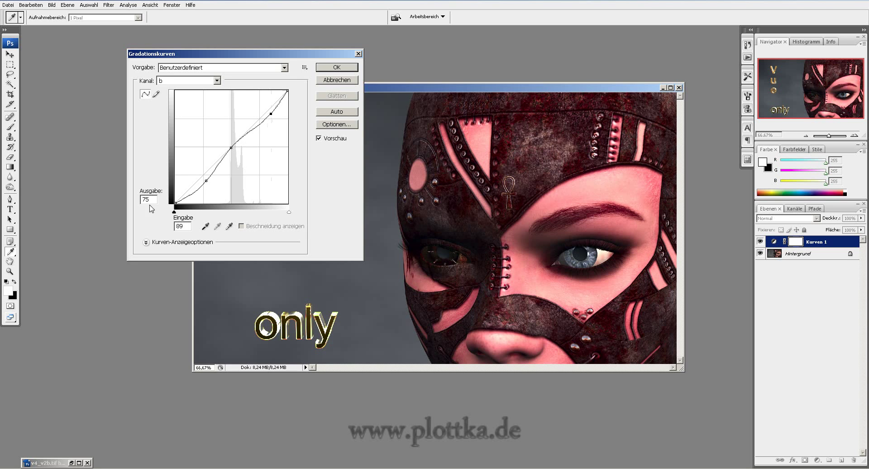
{"action": "left_click_drag", "start_coordinate": [208, 182], "coordinate": [192, 174]}
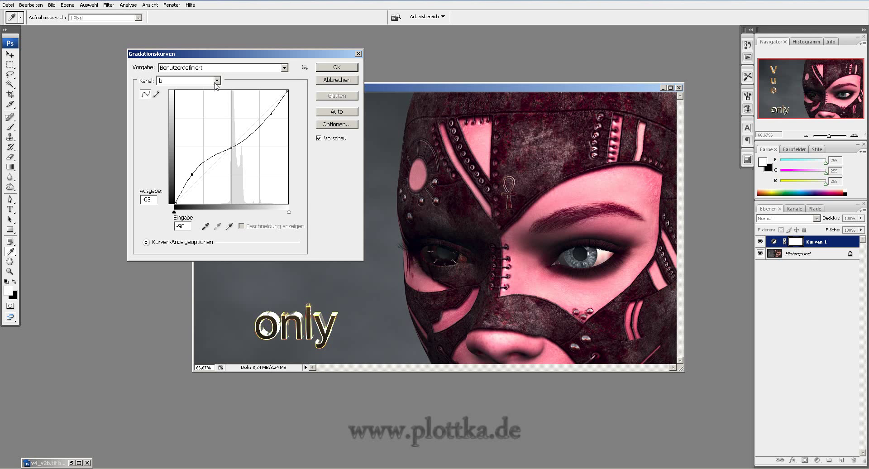
- Fine-tune the a-channel curve's lower and upper points, then confirm the Kurven 1 adjustment
{"action": "left_click", "coordinate": [217, 80]}
{"action": "left_click", "coordinate": [181, 97]}
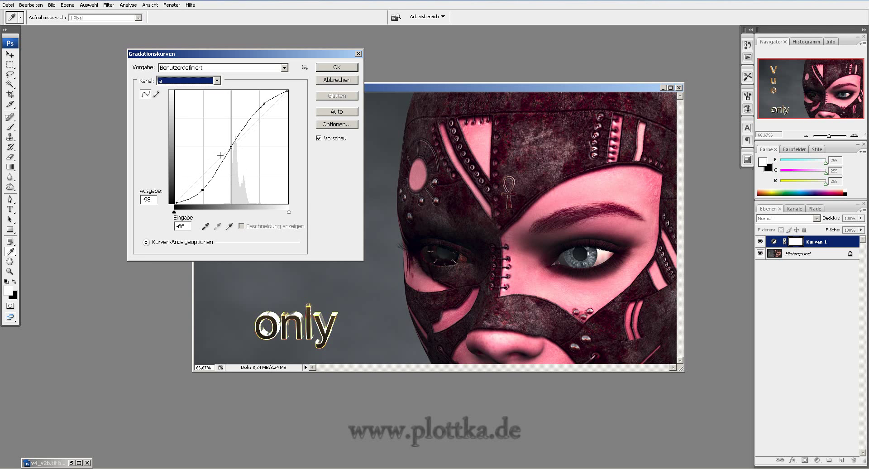
{"action": "left_click", "coordinate": [203, 189]}
{"action": "mouse_move", "coordinate": [202, 188]}
{"action": "left_mouse_down"}
{"action": "mouse_move", "coordinate": [188, 181]}
{"action": "mouse_move", "coordinate": [200, 193]}
{"action": "left_mouse_up"}
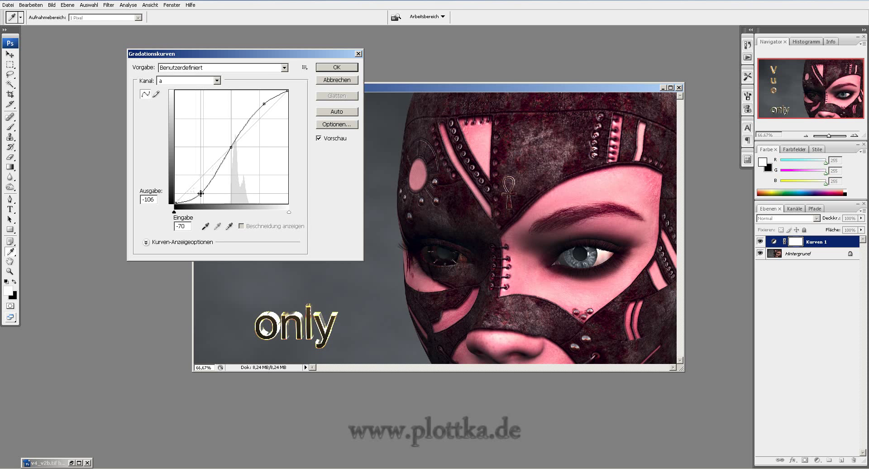
{"action": "mouse_move", "coordinate": [264, 104]}
{"action": "left_mouse_down"}
{"action": "mouse_move", "coordinate": [286, 131]}
{"action": "mouse_move", "coordinate": [274, 98]}
{"action": "mouse_move", "coordinate": [264, 101]}
{"action": "left_mouse_up"}
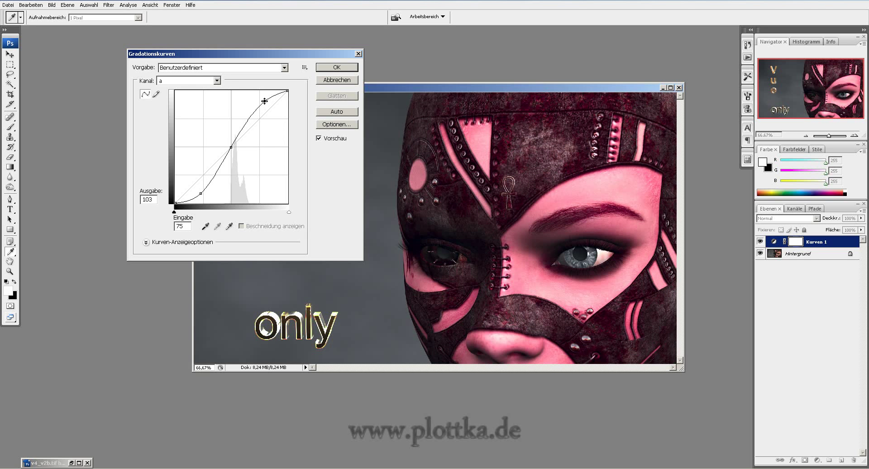
{"action": "left_click", "coordinate": [333, 68]}
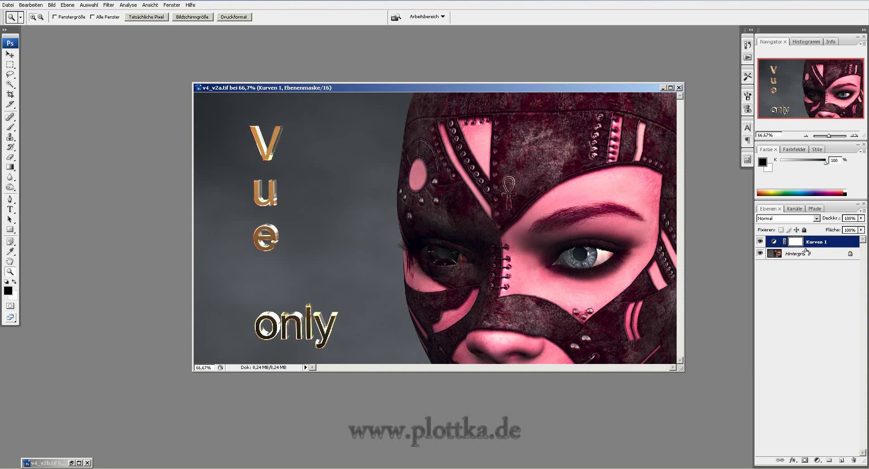
- Invert the Kurven 1 mask to black, make white the foreground, and select a 21 px soft brush
{"action": "key", "text": "ctrl+i"}
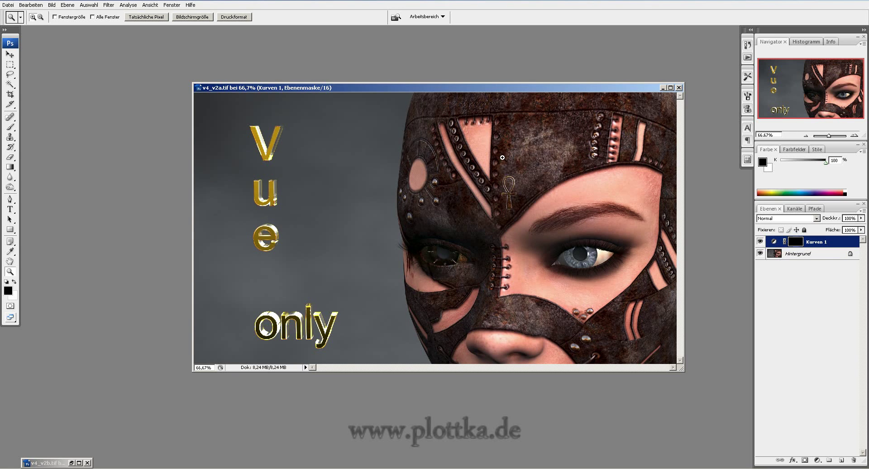
{"action": "left_click", "coordinate": [14, 281]}
{"action": "left_click", "coordinate": [11, 128]}
{"action": "left_click", "coordinate": [59, 17]}
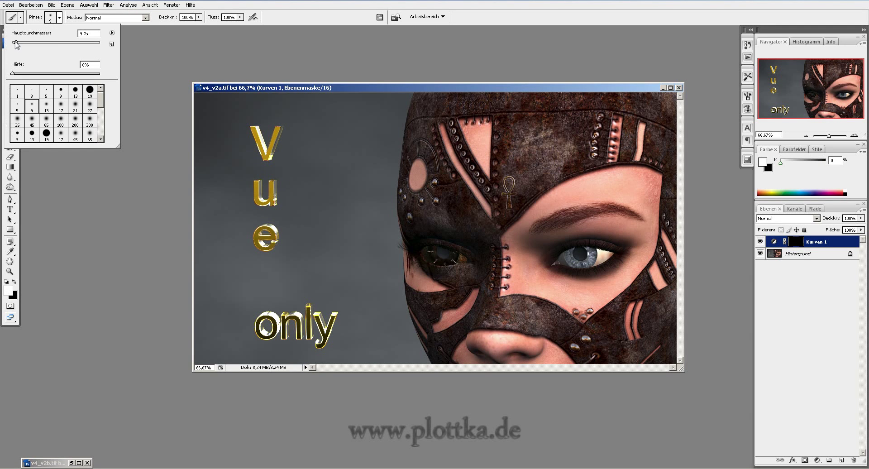
{"action": "left_click", "coordinate": [72, 109]}
- With a 65 px soft brush, paint white over the headpiece and mask plates to restore the tint
{"action": "left_click", "coordinate": [46, 120]}
{"action": "left_click", "coordinate": [543, 111]}
{"action": "left_click_drag", "start_coordinate": [536, 111], "coordinate": [552, 102]}
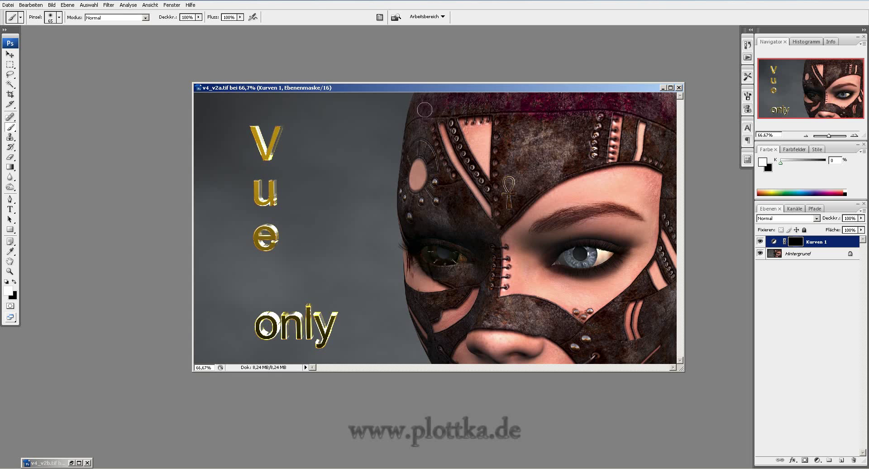
{"action": "mouse_move", "coordinate": [526, 106]}
{"action": "left_mouse_down"}
{"action": "mouse_move", "coordinate": [511, 124]}
{"action": "mouse_move", "coordinate": [592, 115]}
{"action": "mouse_move", "coordinate": [575, 139]}
{"action": "mouse_move", "coordinate": [512, 141]}
{"action": "mouse_move", "coordinate": [498, 191]}
{"action": "mouse_move", "coordinate": [507, 195]}
{"action": "mouse_move", "coordinate": [503, 222]}
{"action": "mouse_move", "coordinate": [536, 186]}
{"action": "mouse_move", "coordinate": [589, 161]}
{"action": "mouse_move", "coordinate": [563, 170]}
{"action": "mouse_move", "coordinate": [510, 215]}
{"action": "left_mouse_up"}
{"action": "left_click_drag", "start_coordinate": [418, 205], "coordinate": [430, 219]}
{"action": "mouse_move", "coordinate": [671, 229]}
{"action": "left_mouse_down"}
{"action": "mouse_move", "coordinate": [668, 332]}
{"action": "mouse_move", "coordinate": [667, 310]}
{"action": "mouse_move", "coordinate": [656, 340]}
{"action": "left_mouse_up"}
- Fill black gaps in the Kurven 1 mask with white, then duplicate it as Kurven 1 Kopie
{"action": "left_click", "coordinate": [798, 245], "text": "alt"}
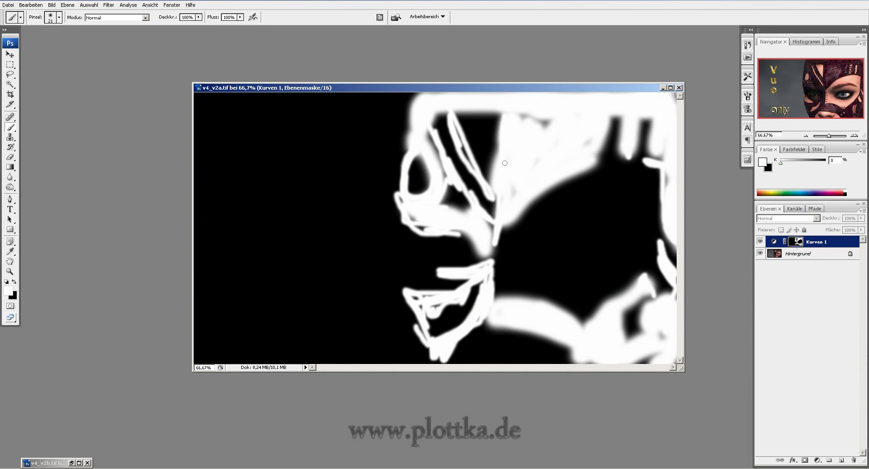
{"action": "left_click_drag", "start_coordinate": [455, 124], "coordinate": [498, 210]}
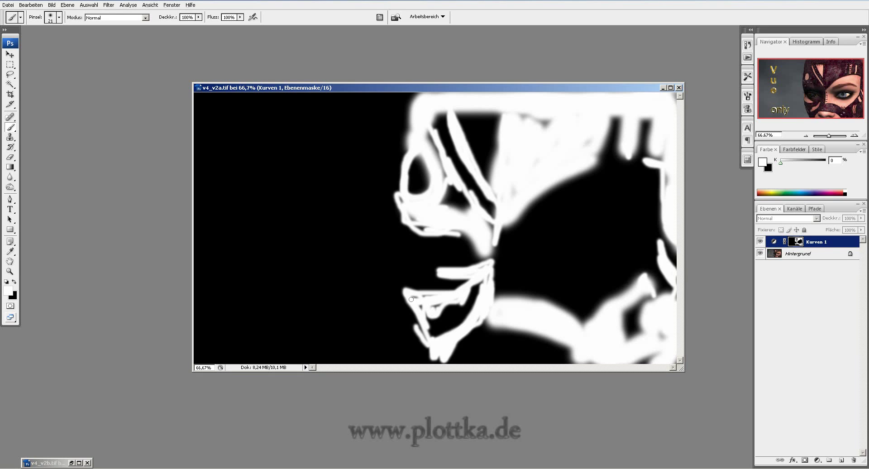
{"action": "left_click_drag", "start_coordinate": [440, 300], "coordinate": [417, 308]}
{"action": "left_click", "coordinate": [797, 243], "text": "alt"}
{"action": "left_click_drag", "start_coordinate": [797, 245], "coordinate": [841, 460]}
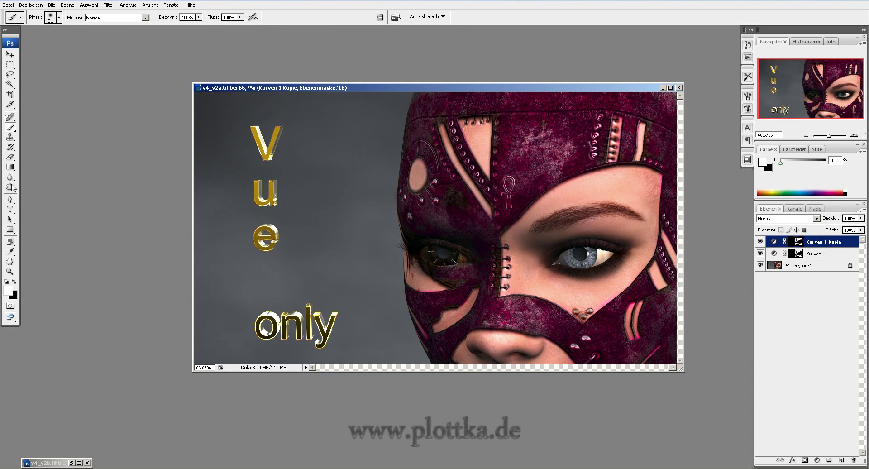
- Swap the colours so black becomes the foreground painting colour
{"action": "left_click", "coordinate": [14, 281]}
- Shrink the brush to about 10 px and touch up the Kurven 1 Kopie mask in white and black
{"action": "left_click", "coordinate": [59, 17]}
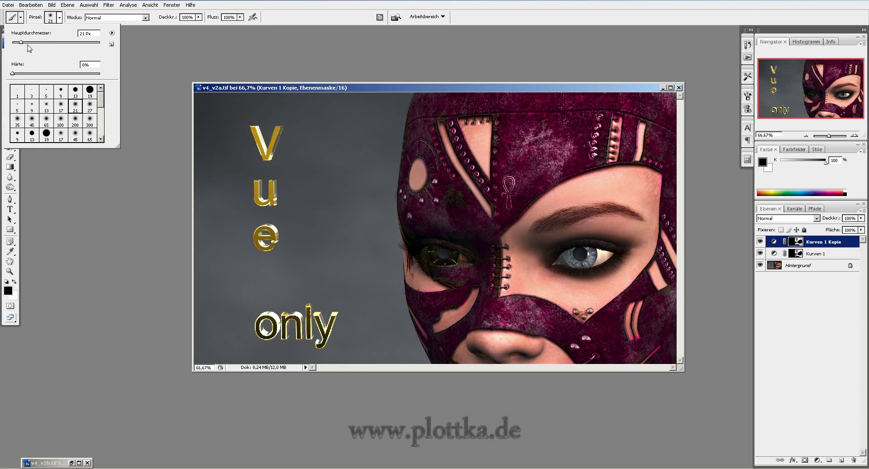
{"action": "left_click_drag", "start_coordinate": [21, 42], "coordinate": [16, 42]}
{"action": "key", "text": "Return"}
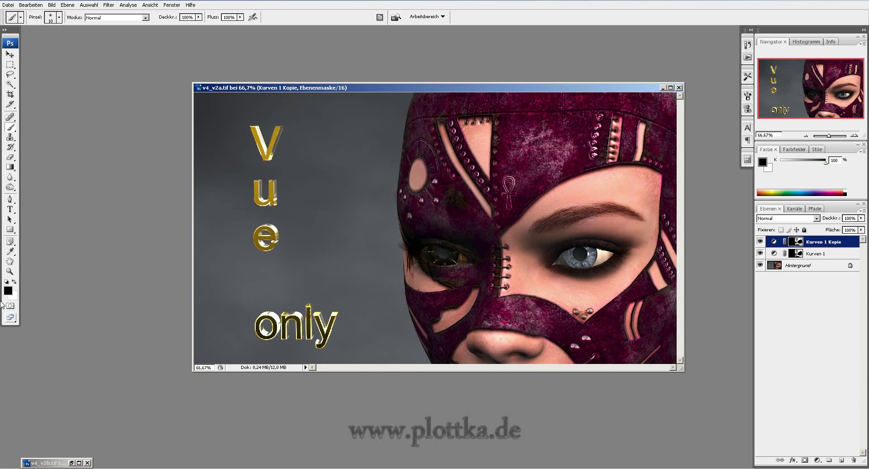
{"action": "left_click", "coordinate": [14, 281]}
{"action": "left_click", "coordinate": [14, 282]}
- Delete the original Kurven 1 layer, select Kurven 1 Kopie, and zoom in on the forehead ankh
{"action": "mouse_move", "coordinate": [821, 254]}
{"action": "left_mouse_down"}
{"action": "mouse_move", "coordinate": [851, 378]}
{"action": "mouse_move", "coordinate": [853, 460]}
{"action": "left_mouse_up"}
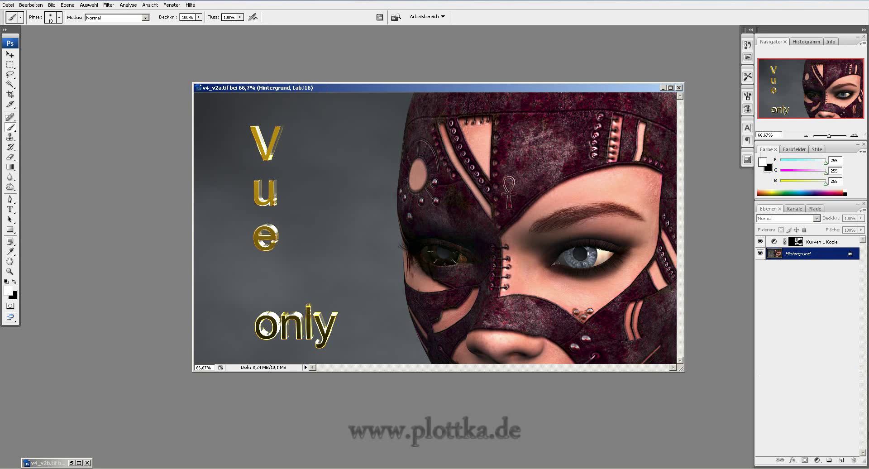
{"action": "left_click", "coordinate": [811, 243]}
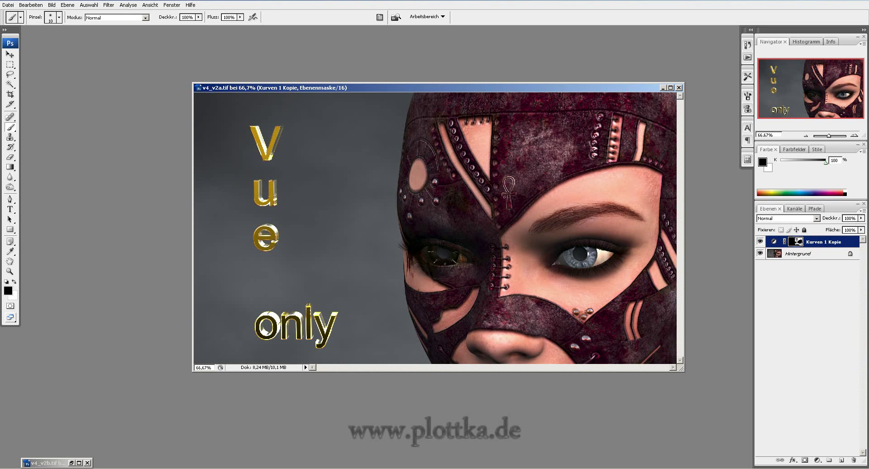
{"action": "left_click", "coordinate": [9, 272]}
{"action": "left_click_drag", "start_coordinate": [482, 171], "coordinate": [534, 229]}
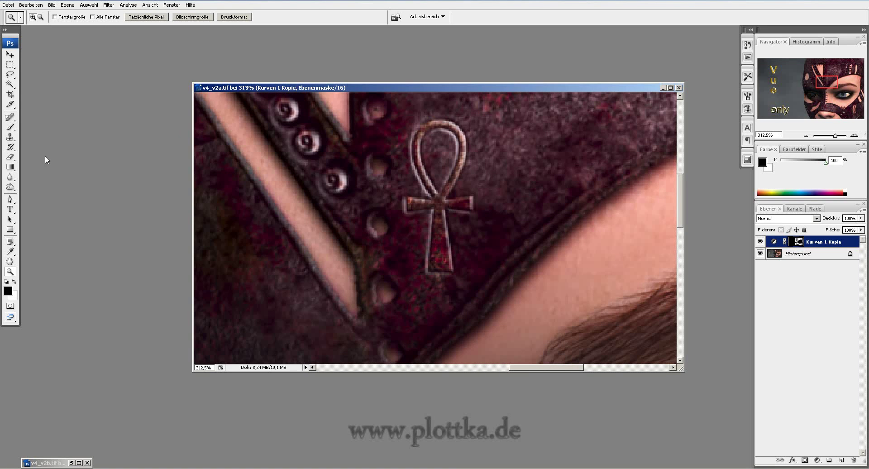
- Paint the ankh's crossbar and loop into the mask with a 5 px soft brush, then zoom out
{"action": "left_click", "coordinate": [10, 127]}
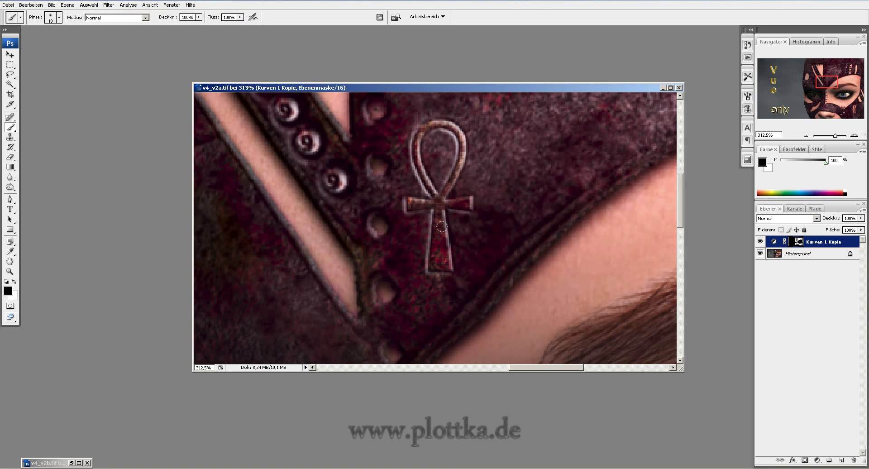
{"action": "left_click", "coordinate": [59, 17]}
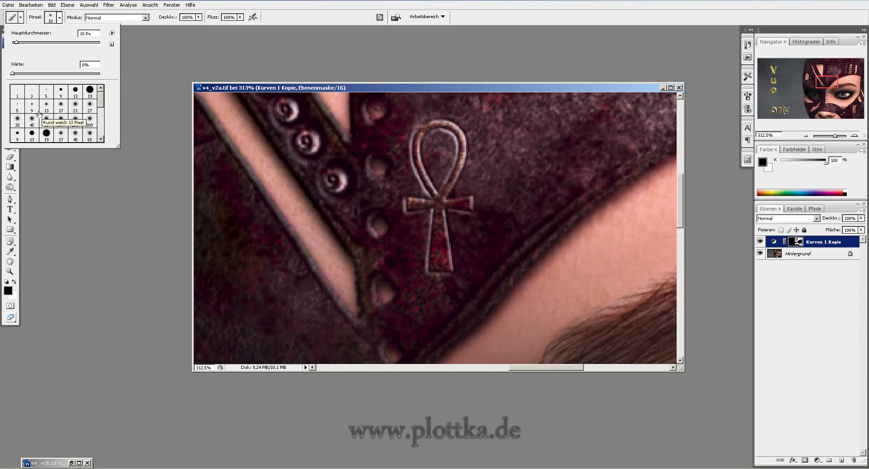
{"action": "left_click", "coordinate": [18, 106]}
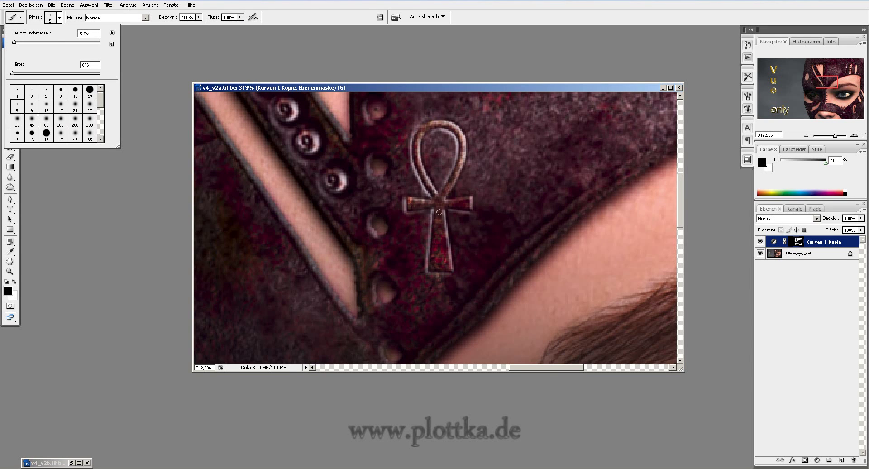
{"action": "left_click", "coordinate": [412, 205]}
{"action": "mouse_move", "coordinate": [427, 204]}
{"action": "left_mouse_down"}
{"action": "mouse_move", "coordinate": [470, 204]}
{"action": "mouse_move", "coordinate": [412, 205]}
{"action": "left_mouse_up"}
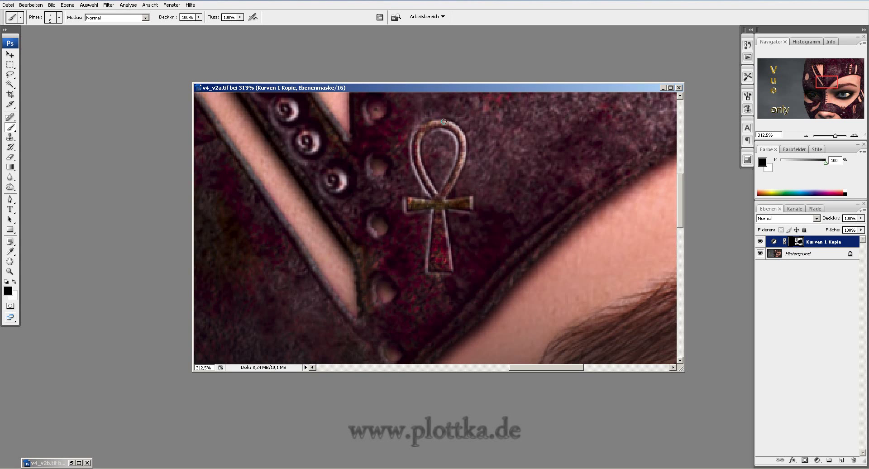
{"action": "mouse_move", "coordinate": [448, 124]}
{"action": "left_mouse_down"}
{"action": "mouse_move", "coordinate": [463, 149]}
{"action": "mouse_move", "coordinate": [442, 200]}
{"action": "mouse_move", "coordinate": [451, 185]}
{"action": "left_mouse_up"}
{"action": "mouse_move", "coordinate": [430, 126]}
{"action": "left_mouse_down"}
{"action": "mouse_move", "coordinate": [419, 137]}
{"action": "mouse_move", "coordinate": [416, 165]}
{"action": "mouse_move", "coordinate": [440, 244]}
{"action": "mouse_move", "coordinate": [441, 215]}
{"action": "mouse_move", "coordinate": [441, 262]}
{"action": "mouse_move", "coordinate": [438, 249]}
{"action": "mouse_move", "coordinate": [444, 254]}
{"action": "mouse_move", "coordinate": [438, 266]}
{"action": "mouse_move", "coordinate": [443, 234]}
{"action": "mouse_move", "coordinate": [434, 261]}
{"action": "left_mouse_up"}
{"action": "double_click", "coordinate": [10, 272]}
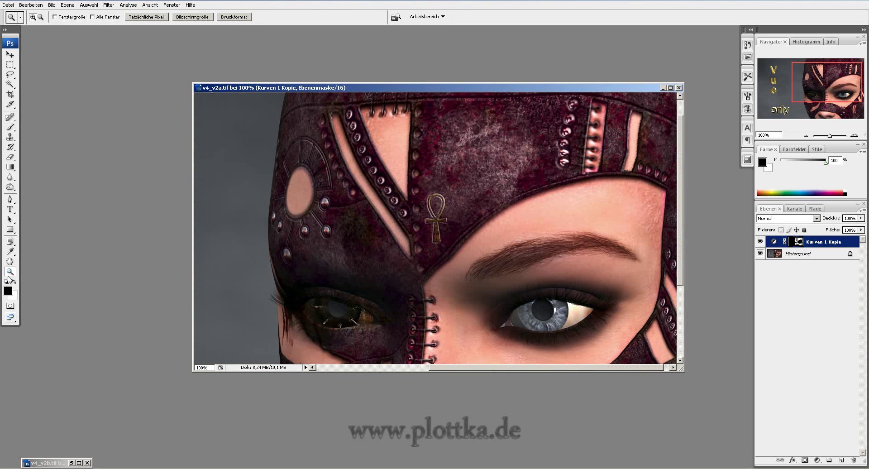
{"action": "left_click", "coordinate": [576, 226], "text": "alt"}
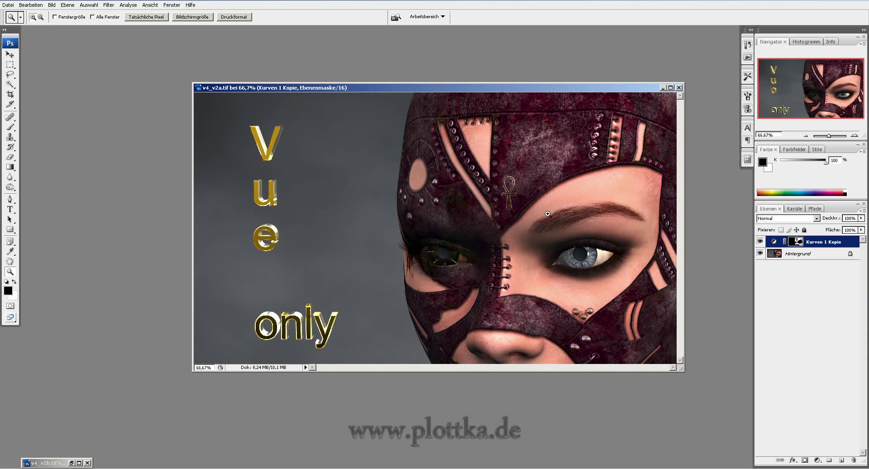
- Reopen the Kurven 1 Kopie curves and set the a-channel points to 89/98 and -80/-96
{"action": "double_click", "coordinate": [772, 244]}
{"action": "left_click", "coordinate": [217, 81]}
{"action": "left_click", "coordinate": [166, 97]}
{"action": "left_click_drag", "start_coordinate": [208, 180], "coordinate": [195, 189]}
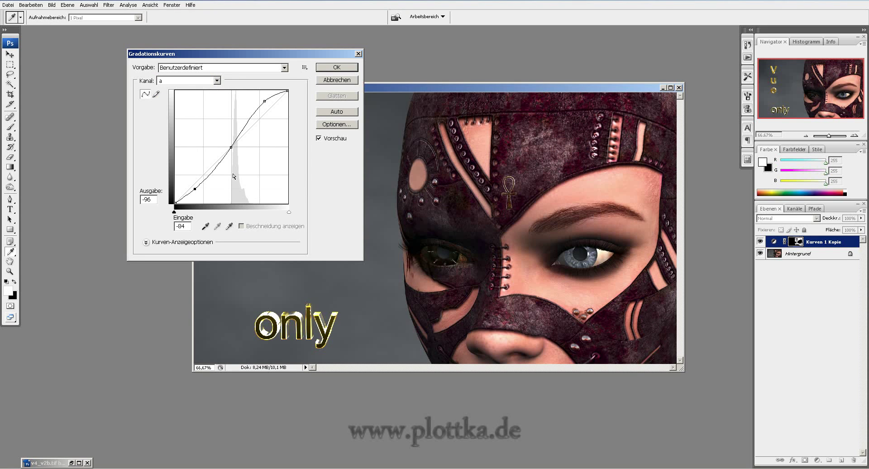
{"action": "left_click_drag", "start_coordinate": [265, 102], "coordinate": [271, 103]}
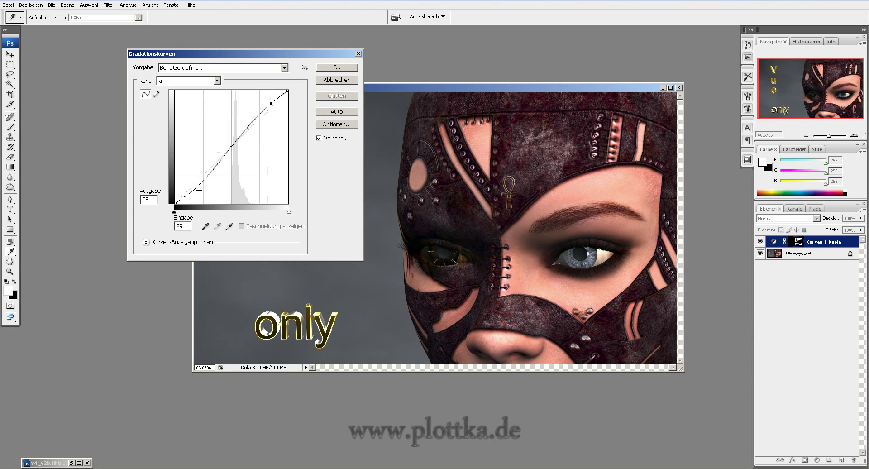
{"action": "left_click_drag", "start_coordinate": [197, 188], "coordinate": [196, 190]}
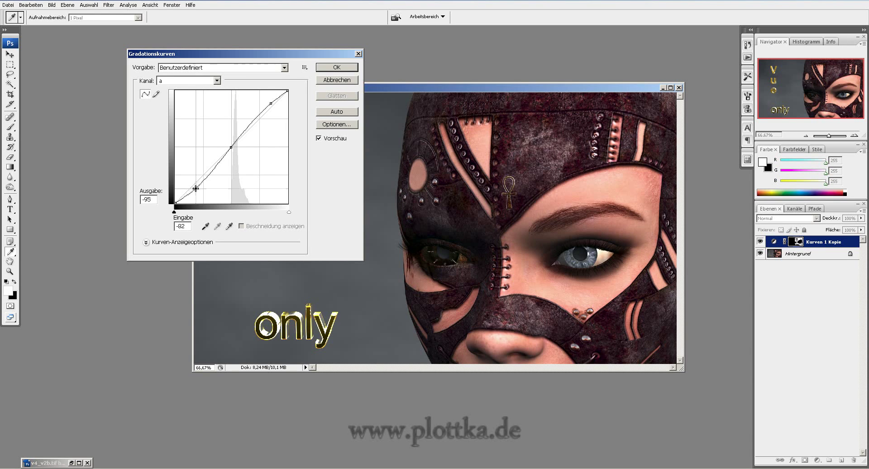
- Reshape the b-channel curve, moving its upper point to 81/73
{"action": "left_click", "coordinate": [217, 81]}
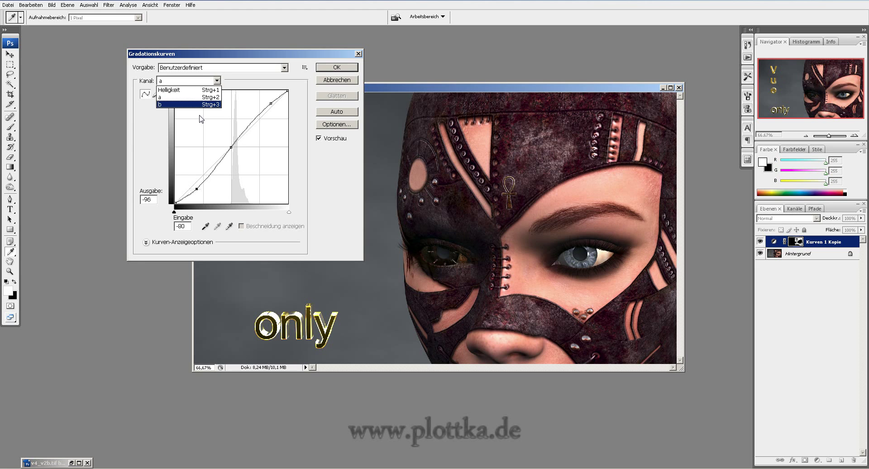
{"action": "left_click", "coordinate": [200, 105]}
{"action": "left_click_drag", "start_coordinate": [191, 173], "coordinate": [195, 179]}
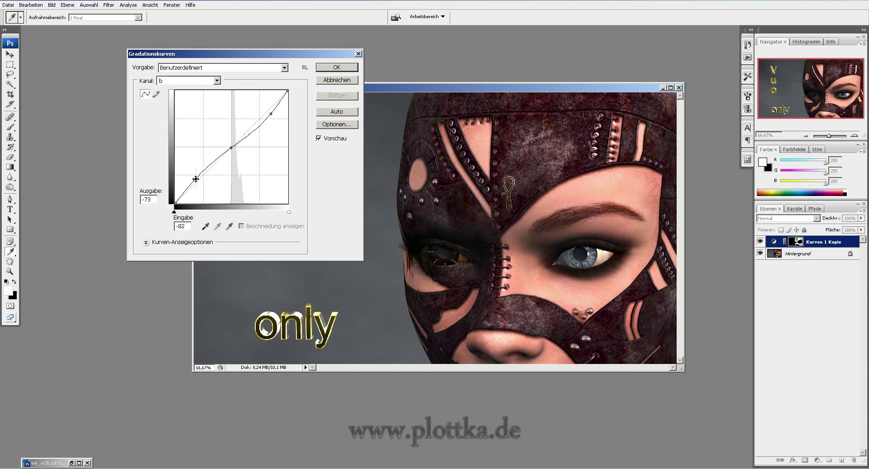
{"action": "left_click_drag", "start_coordinate": [270, 114], "coordinate": [267, 115]}
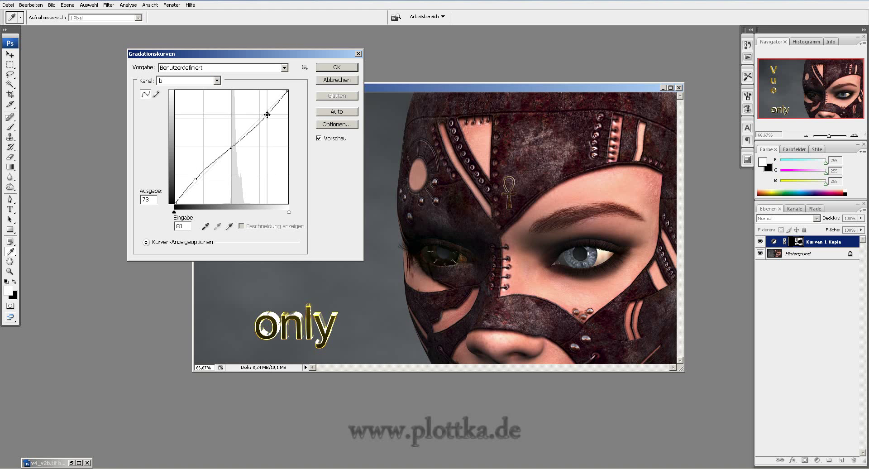
- Apply the curves, duplicate the layer as Kurven 1 Kopie 2, and blend it with Ineinanderkopieren
{"action": "left_click", "coordinate": [350, 68]}
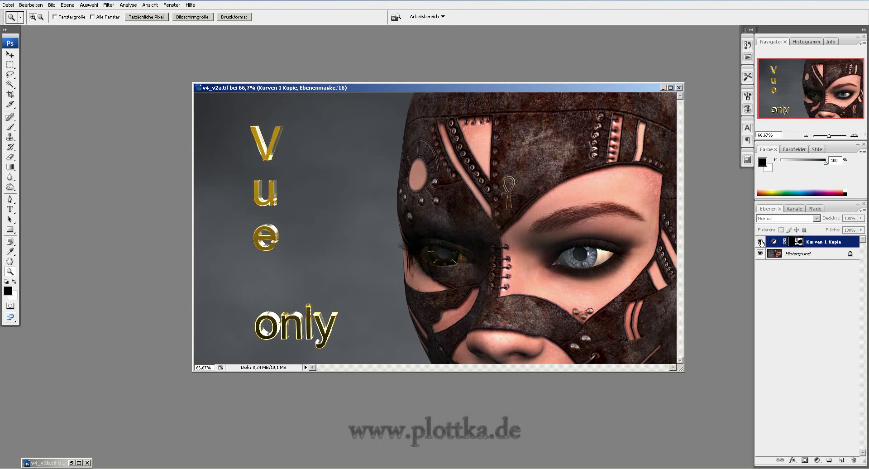
{"action": "left_click_drag", "start_coordinate": [823, 243], "coordinate": [841, 460]}
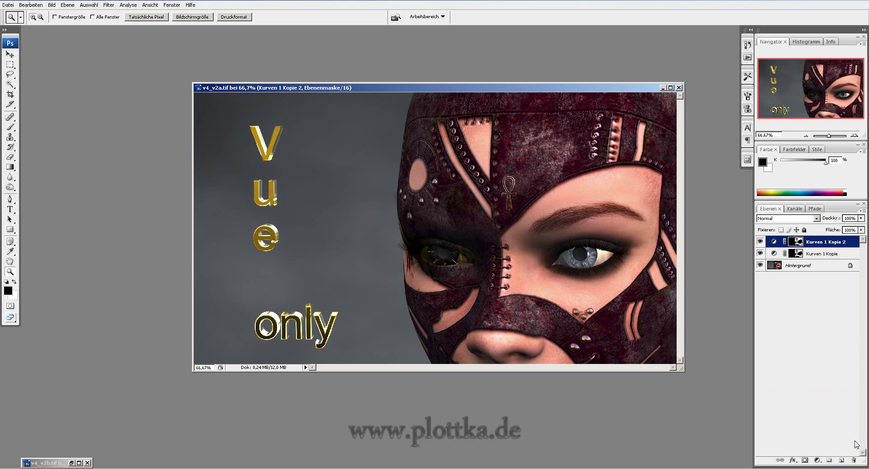
{"action": "left_click", "coordinate": [815, 218]}
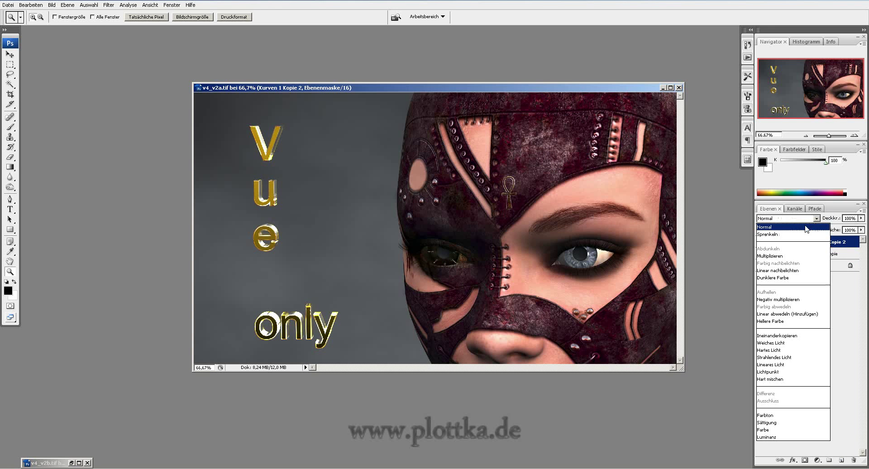
{"action": "left_click", "coordinate": [807, 229]}
{"action": "key", "text": "Down"}
{"action": "key", "text": "Down"}
{"action": "key", "text": "Down"}
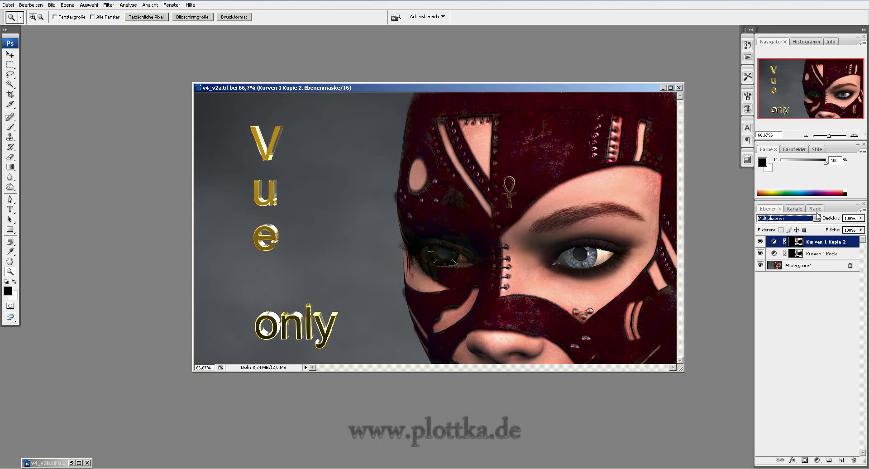
{"action": "key", "text": "Down"}
{"action": "key", "text": "Down"}
{"action": "key", "text": "Down"}
{"action": "key", "text": "Down"}
{"action": "key", "text": "Down"}
{"action": "key", "text": "Down"}
{"action": "key", "text": "Down"}
{"action": "key", "text": "Up"}
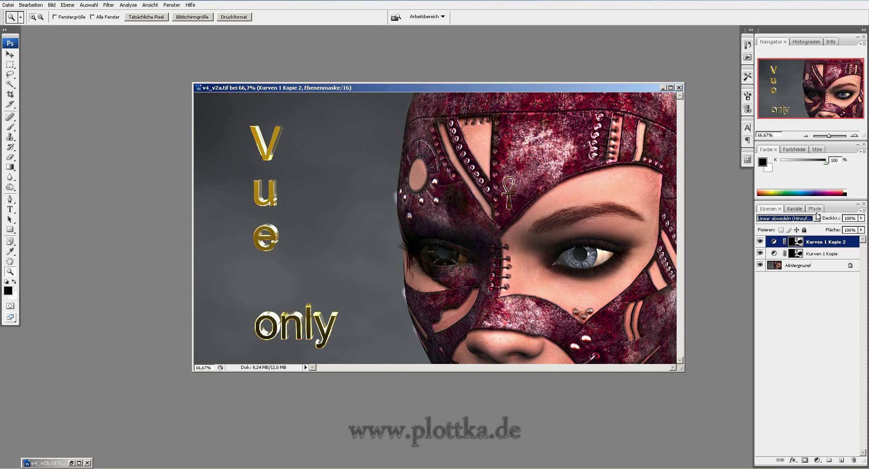
{"action": "key", "text": "Down"}
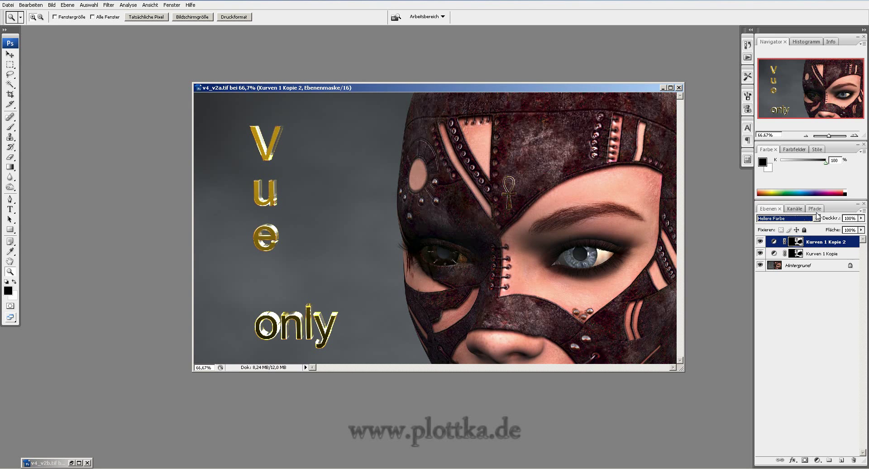
{"action": "key", "text": "Down"}
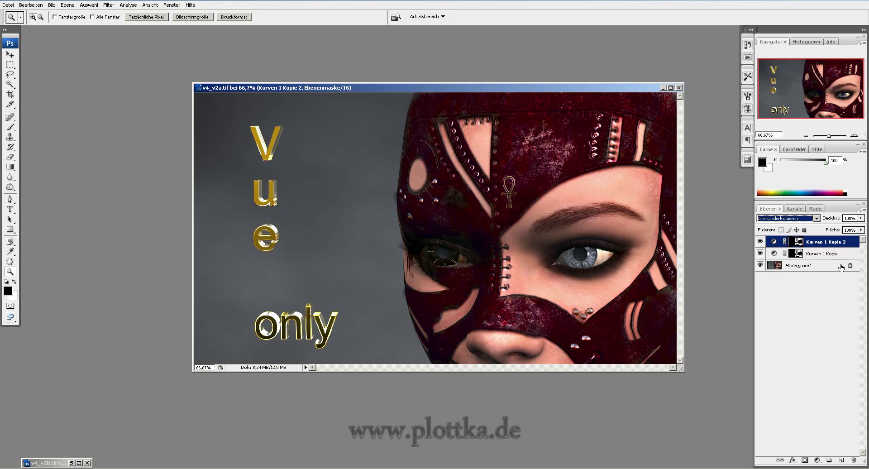
- Set Kurven 1 Kopie 3 to 25% opacity in Negativ multiplizieren, toggling Hintergrund to compare
{"action": "left_click", "coordinate": [861, 218]}
{"action": "mouse_move", "coordinate": [860, 226]}
{"action": "left_mouse_down"}
{"action": "mouse_move", "coordinate": [826, 233]}
{"action": "mouse_move", "coordinate": [854, 461]}
{"action": "mouse_move", "coordinate": [842, 460]}
{"action": "left_mouse_up"}
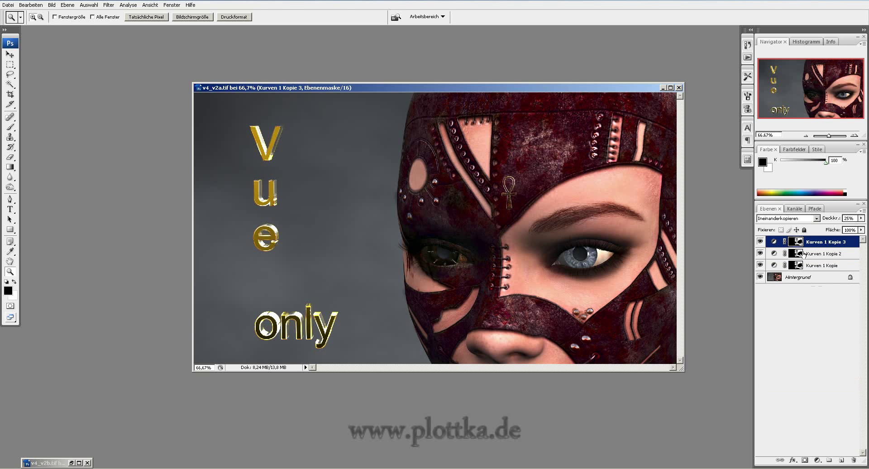
{"action": "left_click", "coordinate": [817, 218]}
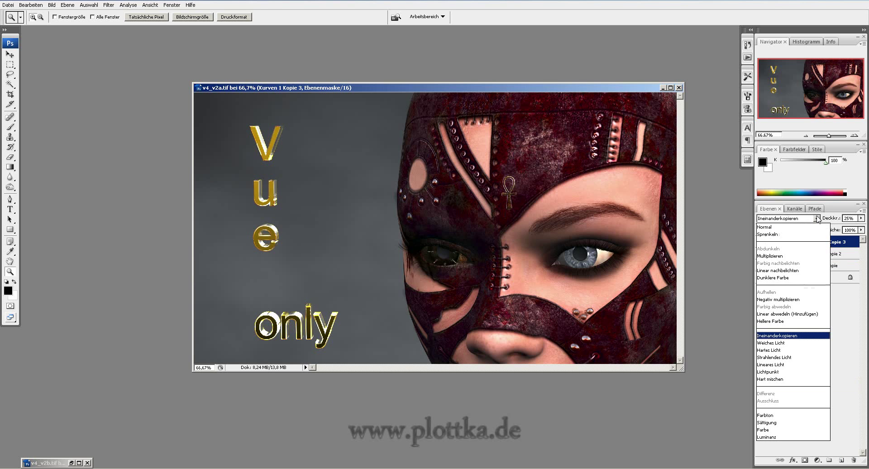
{"action": "left_click", "coordinate": [791, 301]}
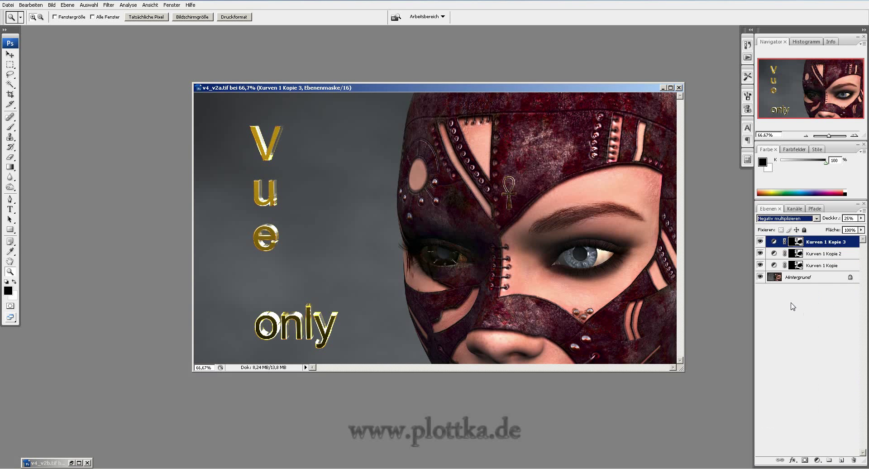
{"action": "left_click", "coordinate": [762, 279]}
{"action": "left_click", "coordinate": [762, 279], "text": "alt"}
{"action": "left_click", "coordinate": [762, 279], "text": "alt"}
- Add a solid colour fill layer above Hintergrund, leaving it white for now
{"action": "left_click", "coordinate": [830, 280]}
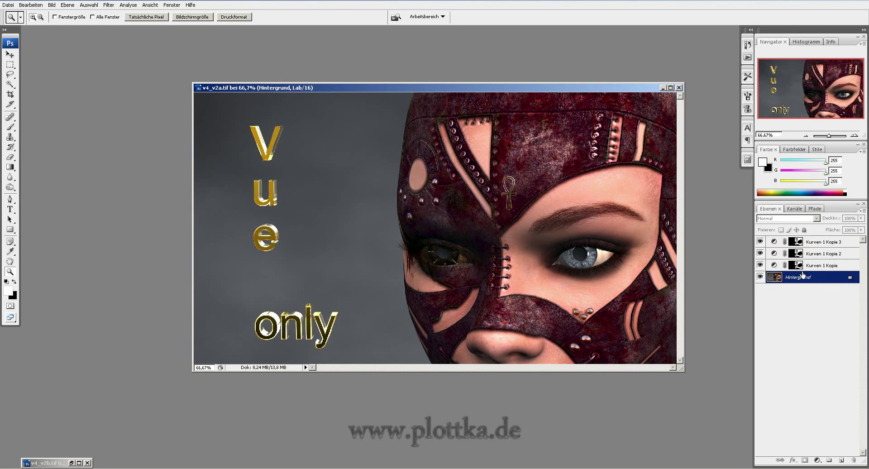
{"action": "left_click", "coordinate": [68, 5]}
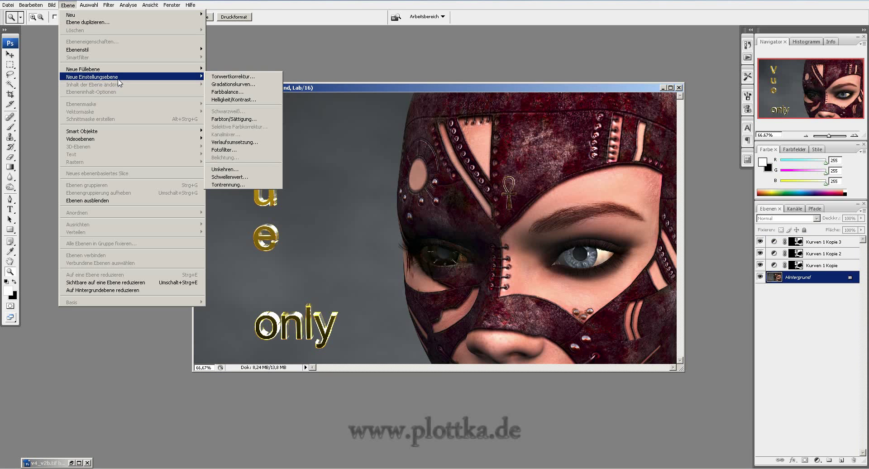
{"action": "mouse_move", "coordinate": [129, 69]}
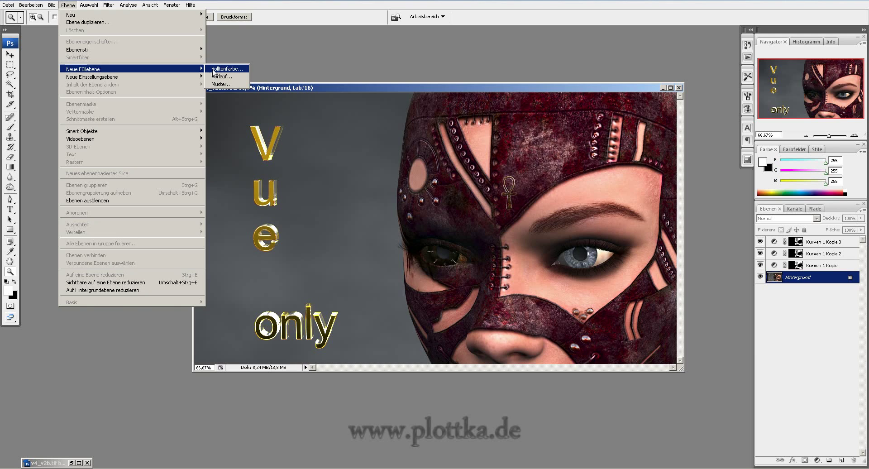
{"action": "left_click", "coordinate": [213, 70]}
{"action": "left_click", "coordinate": [535, 146]}
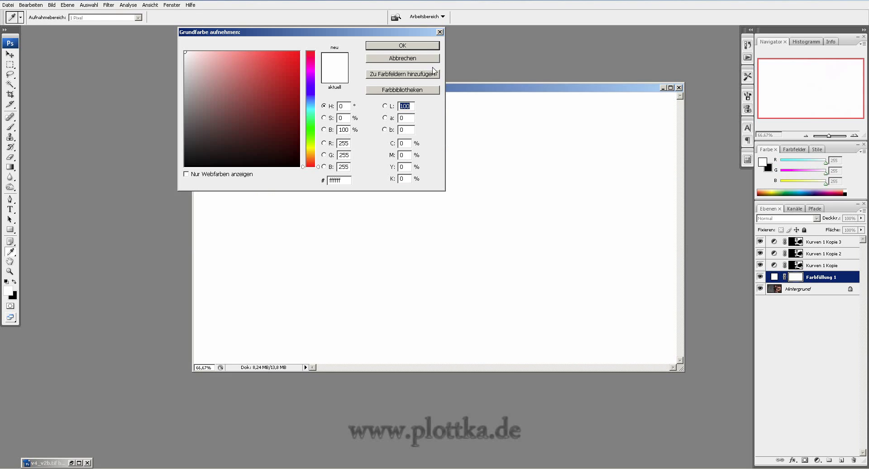
{"action": "left_click", "coordinate": [426, 47]}
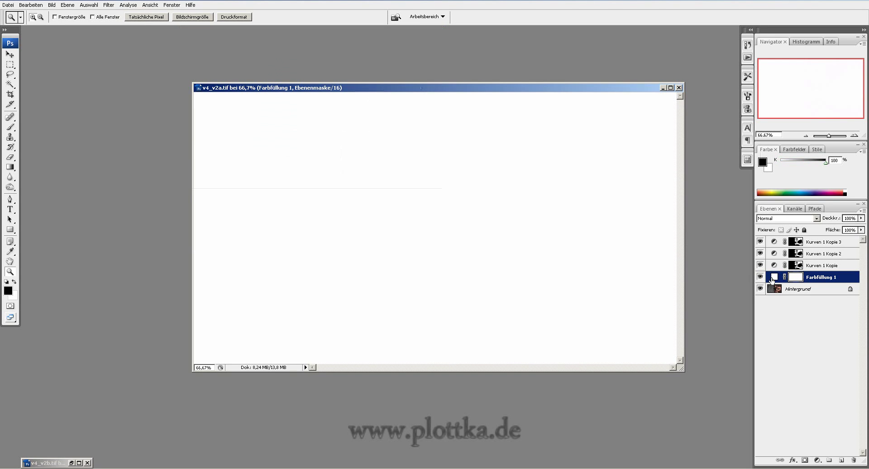
- Set the fill layer to 0% opacity and change its colour to skin tone ffb49a sampled from the face
{"action": "left_click_drag", "start_coordinate": [861, 218], "coordinate": [813, 239]}
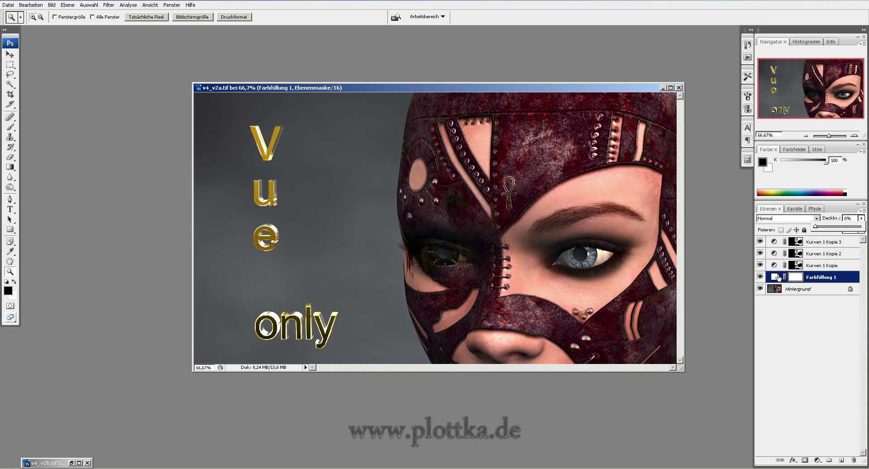
{"action": "double_click", "coordinate": [774, 277]}
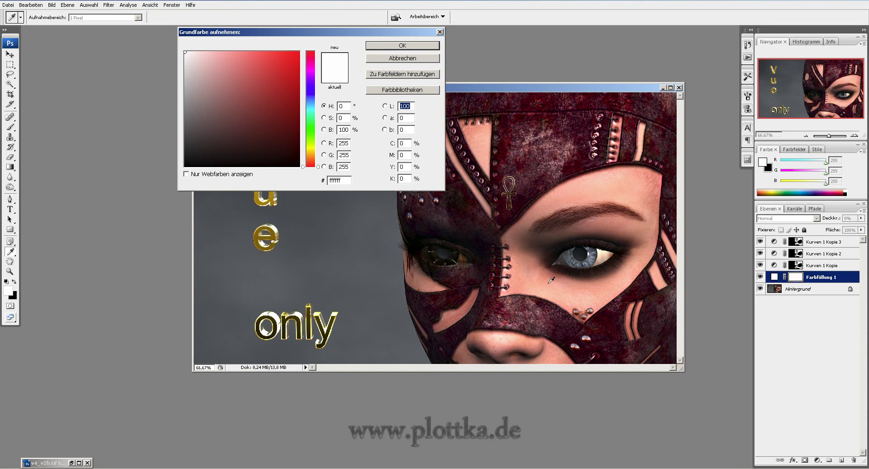
{"action": "left_click", "coordinate": [610, 192]}
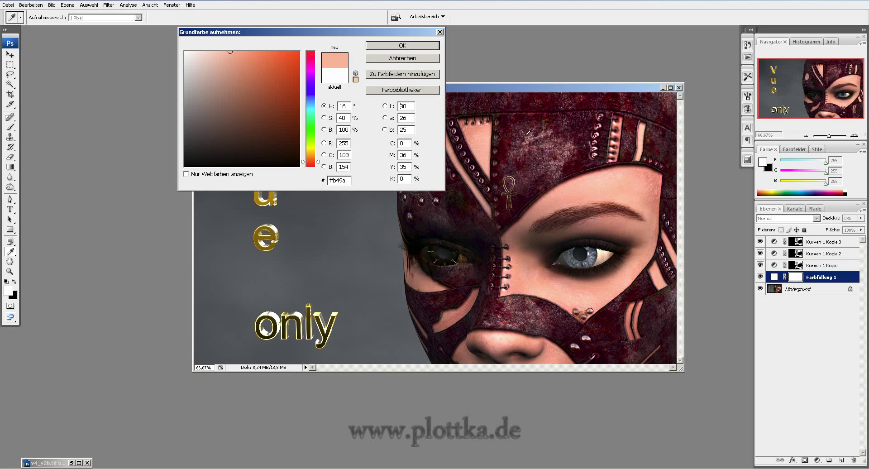
{"action": "left_click", "coordinate": [402, 46]}
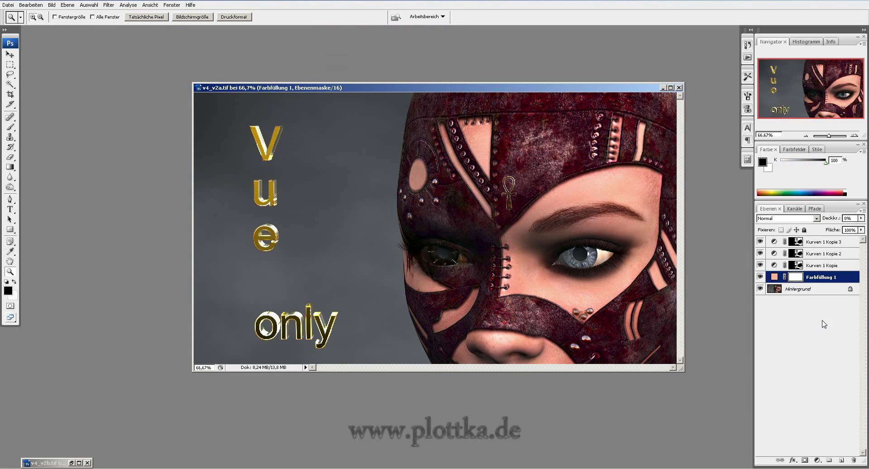
- Set Farbfüllung 1 to Farbe blend mode at 100% opacity and invert its mask to black
{"action": "left_click", "coordinate": [816, 219]}
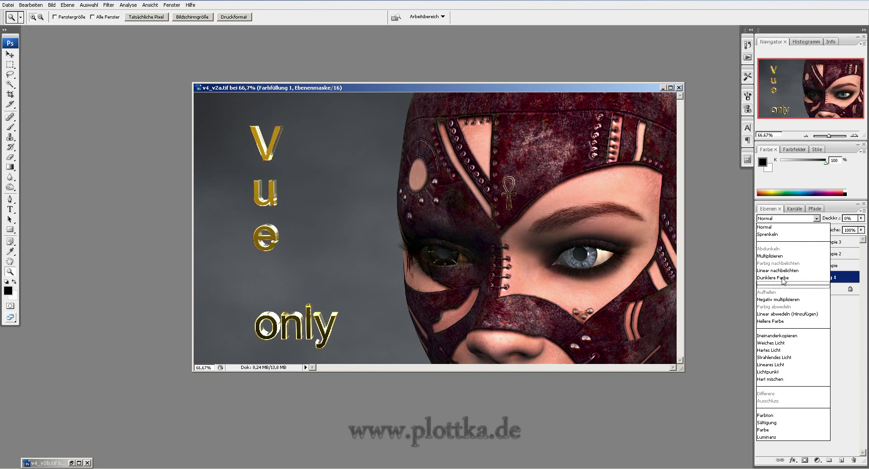
{"action": "left_click", "coordinate": [781, 430]}
{"action": "mouse_move", "coordinate": [860, 230]}
{"action": "left_mouse_down"}
{"action": "mouse_move", "coordinate": [816, 233]}
{"action": "mouse_move", "coordinate": [864, 229]}
{"action": "left_mouse_up"}
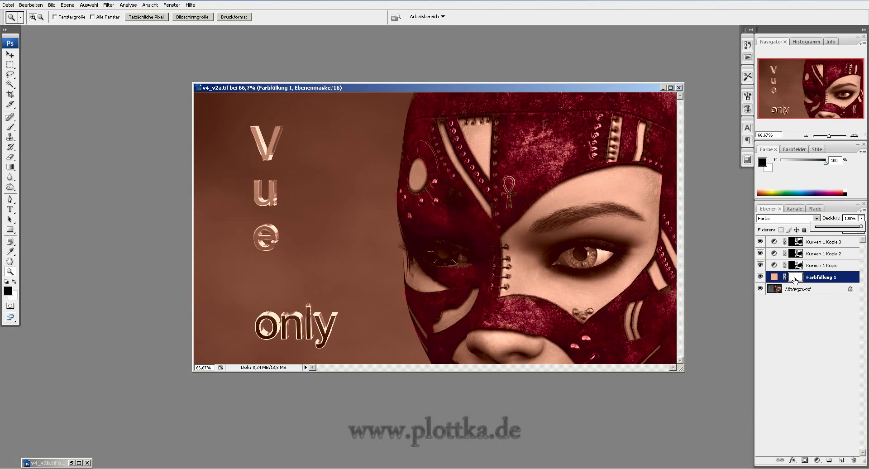
{"action": "left_click", "coordinate": [795, 281]}
{"action": "key", "text": "ctrl+i"}
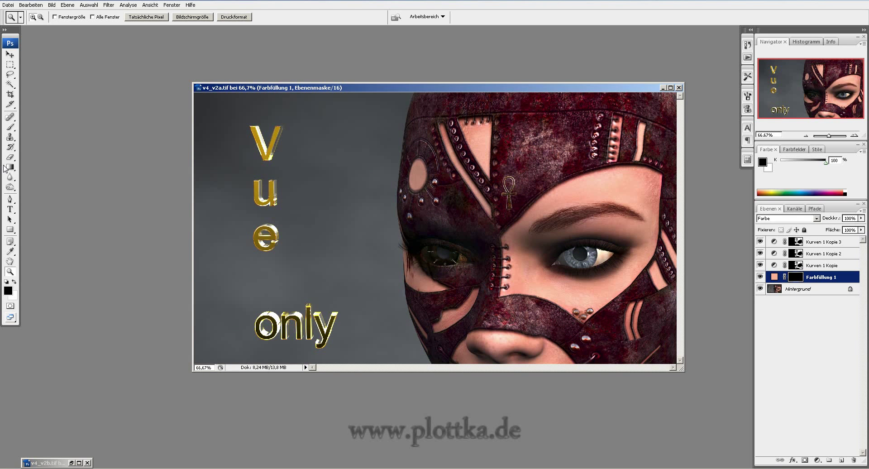
- Zoom into the forehead strap and paint skin tone into its openings with a white 17 px soft brush
{"action": "left_click", "coordinate": [14, 282]}
{"action": "left_click", "coordinate": [10, 127]}
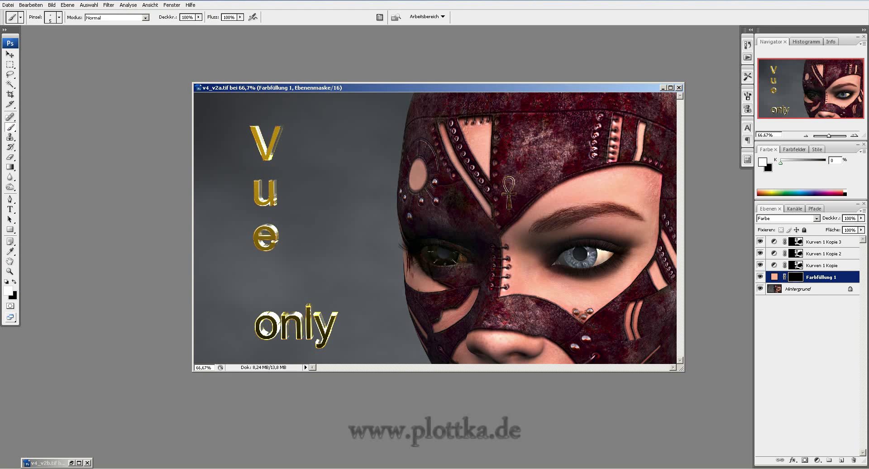
{"action": "left_click", "coordinate": [10, 272]}
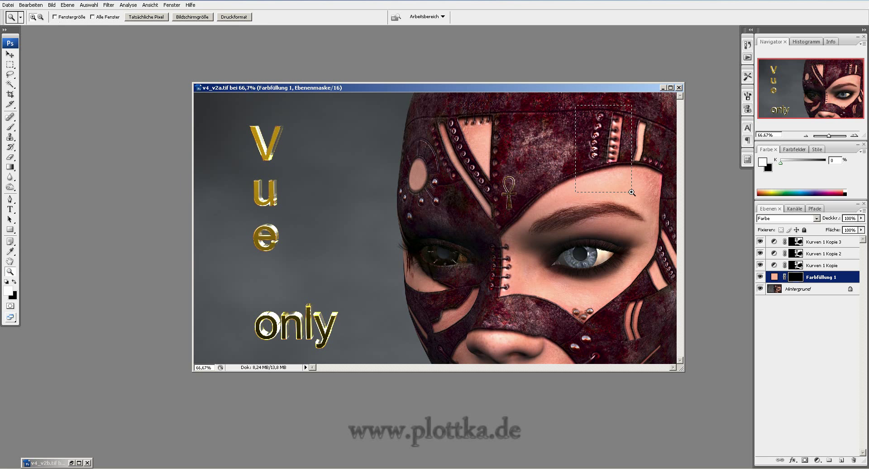
{"action": "left_click_drag", "start_coordinate": [574, 107], "coordinate": [630, 195]}
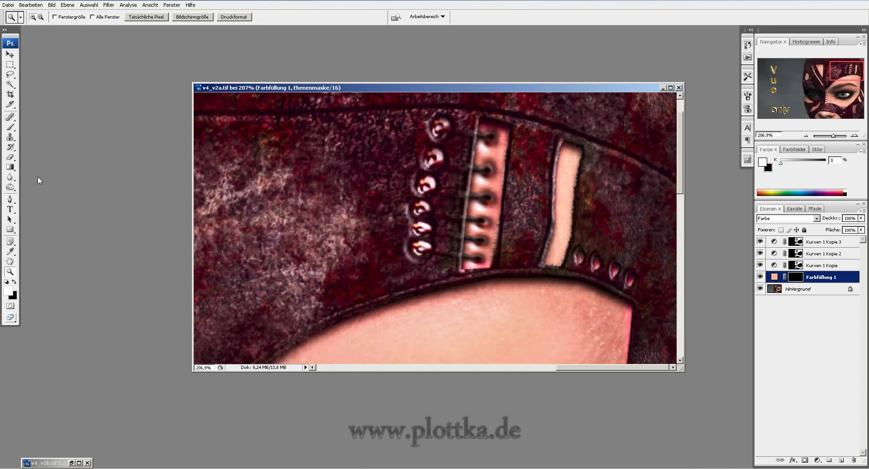
{"action": "left_click", "coordinate": [10, 127]}
{"action": "left_click", "coordinate": [58, 18]}
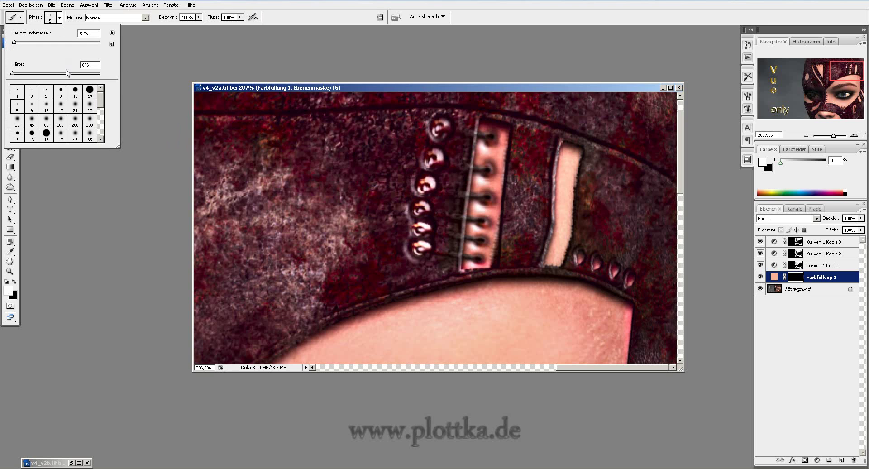
{"action": "left_click", "coordinate": [66, 110]}
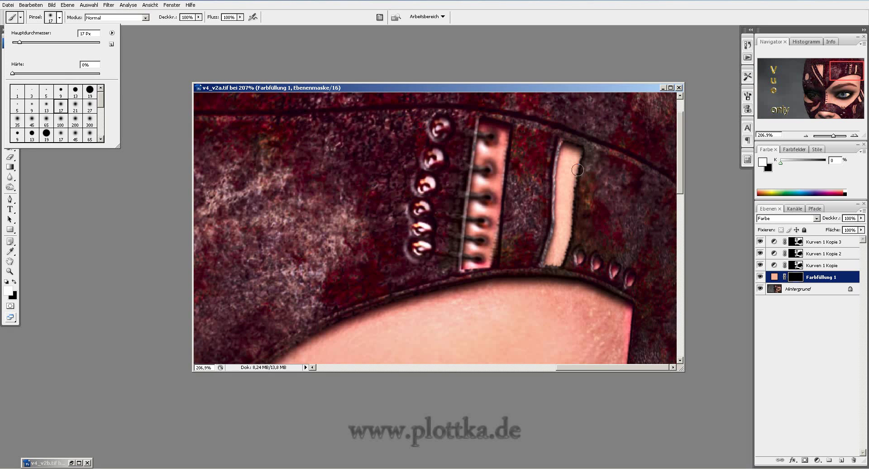
{"action": "left_click", "coordinate": [488, 137]}
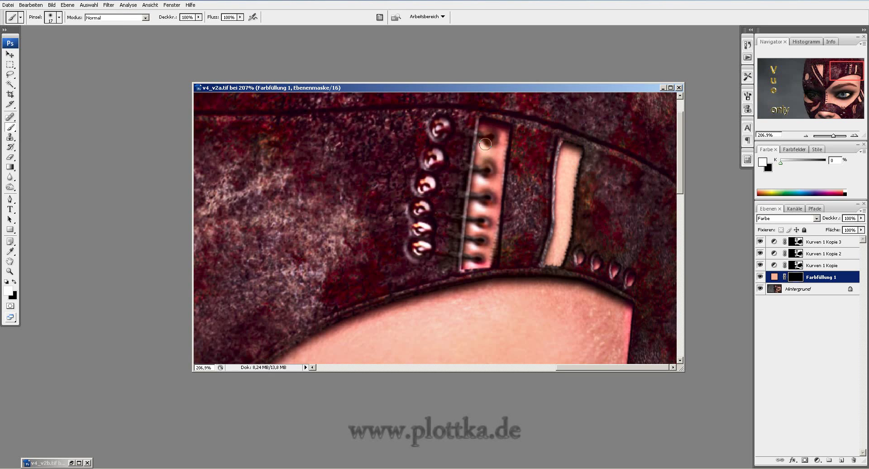
{"action": "mouse_move", "coordinate": [487, 154]}
{"action": "left_mouse_down"}
{"action": "mouse_move", "coordinate": [500, 137]}
{"action": "mouse_move", "coordinate": [493, 212]}
{"action": "mouse_move", "coordinate": [468, 248]}
{"action": "mouse_move", "coordinate": [485, 256]}
{"action": "left_mouse_up"}
- Switch to black paint and a fine 5 px brush for refining the mask
{"action": "left_click", "coordinate": [13, 282]}
{"action": "left_click", "coordinate": [59, 18]}
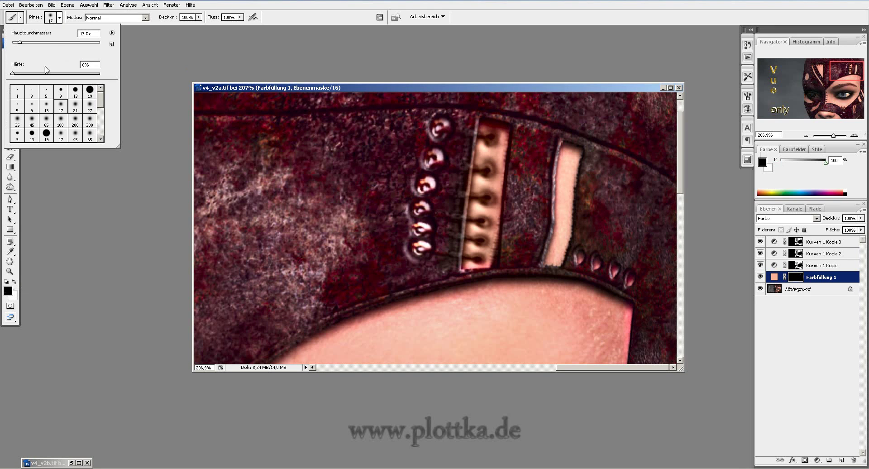
{"action": "left_click", "coordinate": [22, 105]}
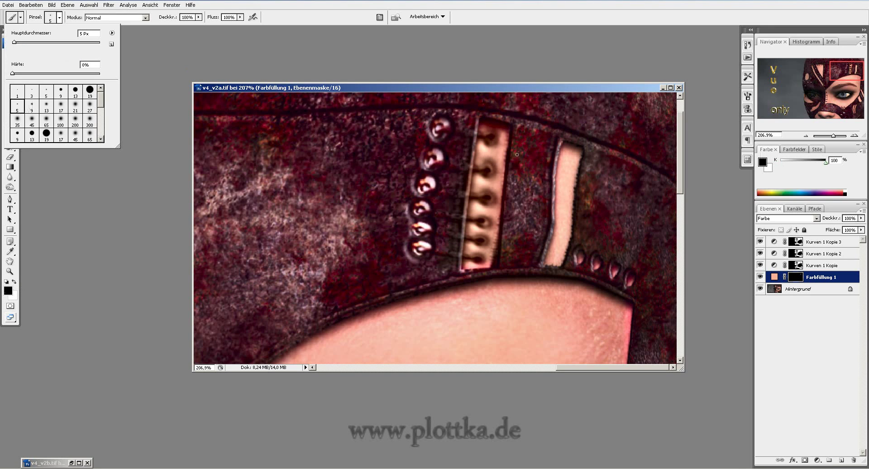
{"action": "left_click", "coordinate": [481, 135]}
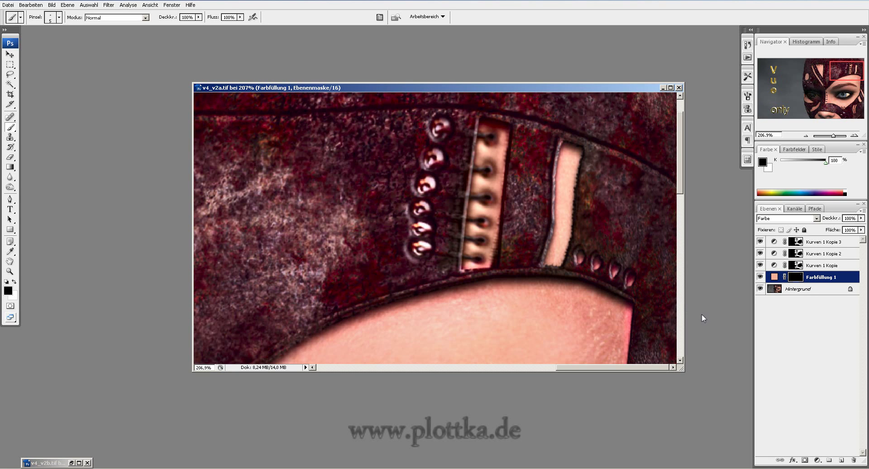
{"action": "left_click", "coordinate": [14, 281]}
{"action": "double_click", "coordinate": [9, 272]}
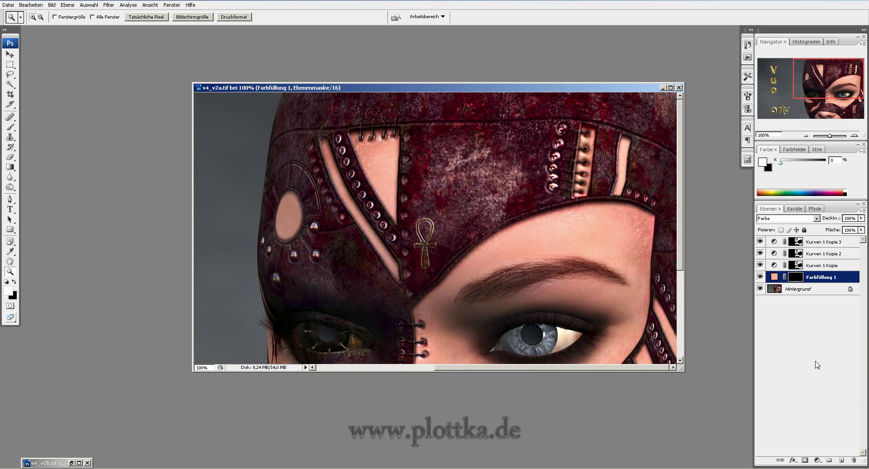
{"action": "left_click", "coordinate": [546, 282], "text": "alt"}
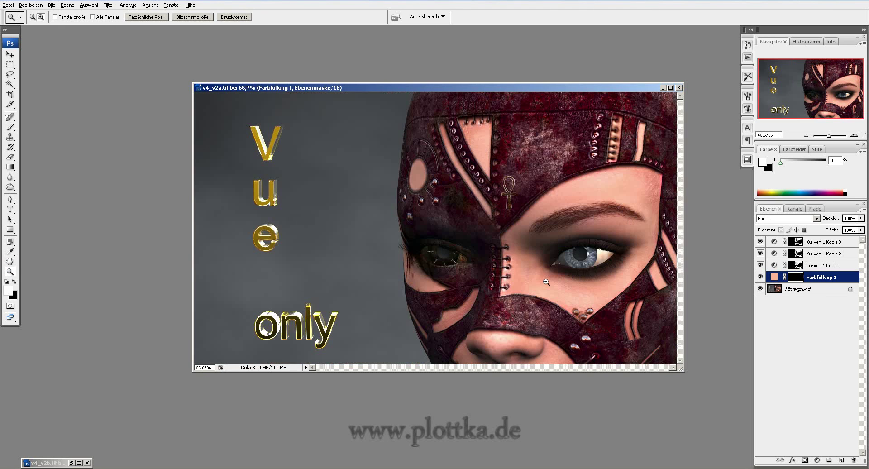
{"action": "left_click", "coordinate": [790, 291]}
{"action": "left_click", "coordinate": [761, 290], "text": "alt"}
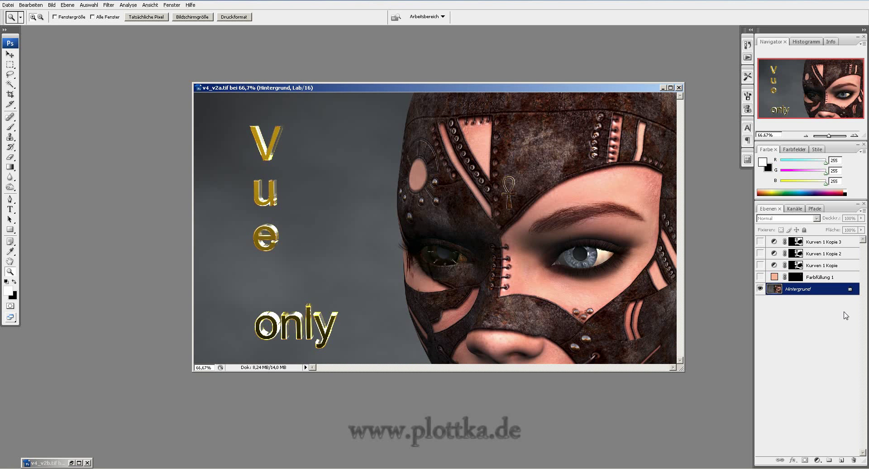
{"action": "left_click", "coordinate": [761, 289], "text": "alt"}
{"action": "left_click", "coordinate": [761, 288], "text": "alt"}
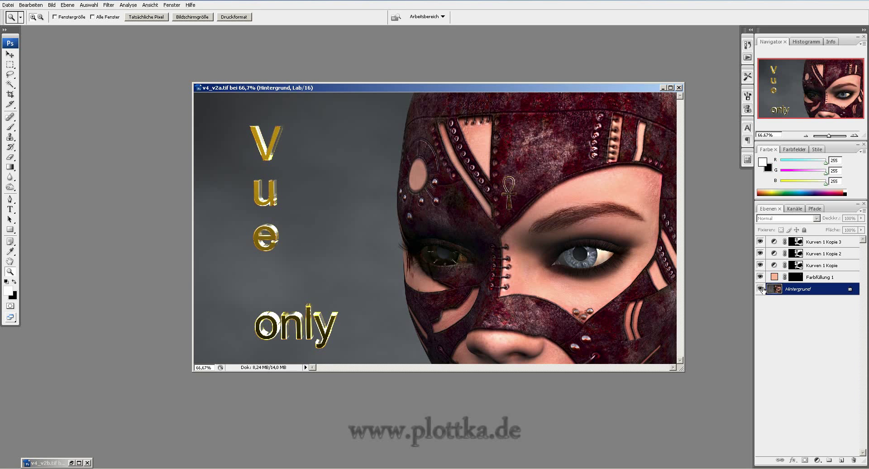